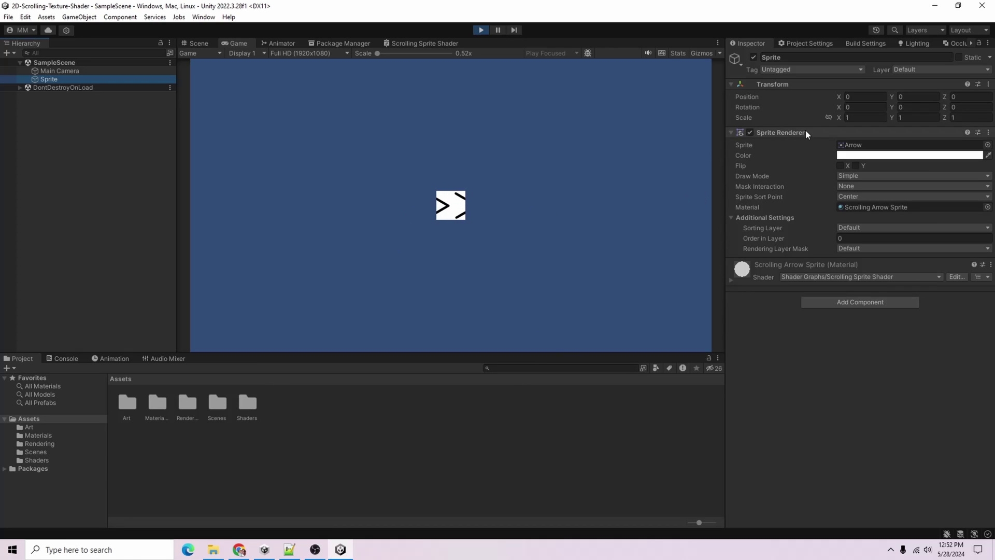
# Inspect the Arrow sprite asset, then scrub the Sprite object's Rotation Z and start editing Scale X.
pyautogui.click(856, 149)
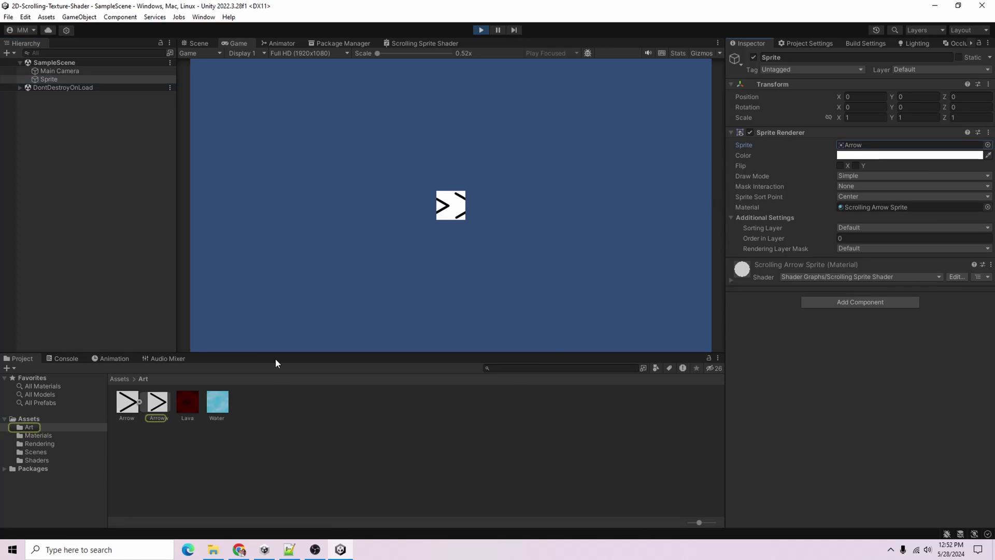
pyautogui.click(157, 404)
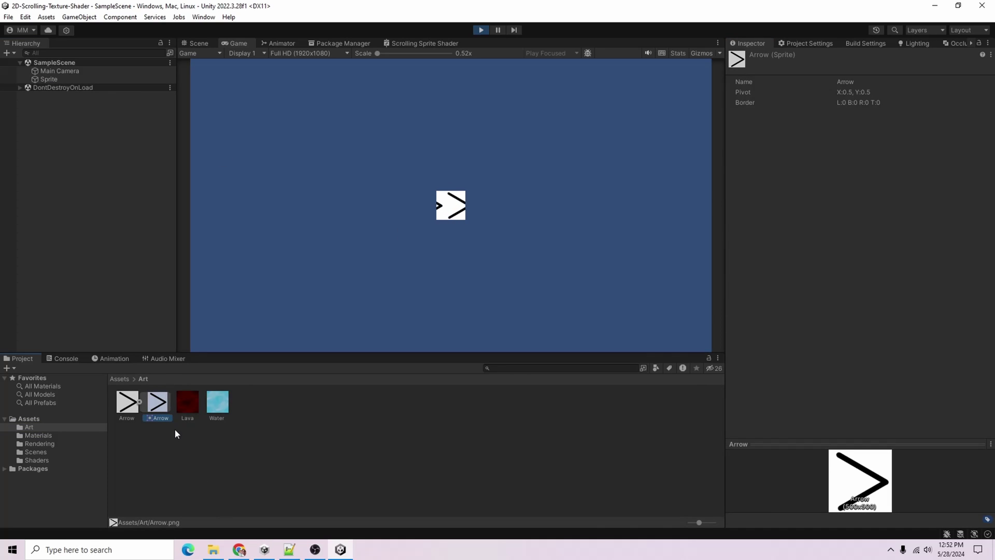
pyautogui.click(83, 80)
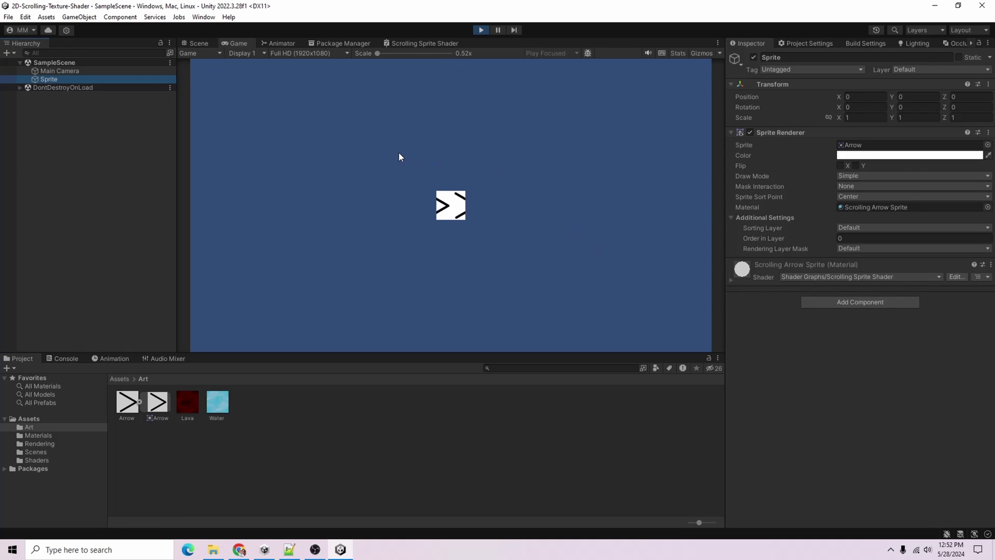
pyautogui.moveTo(944, 107); pyautogui.dragTo(584, 216)
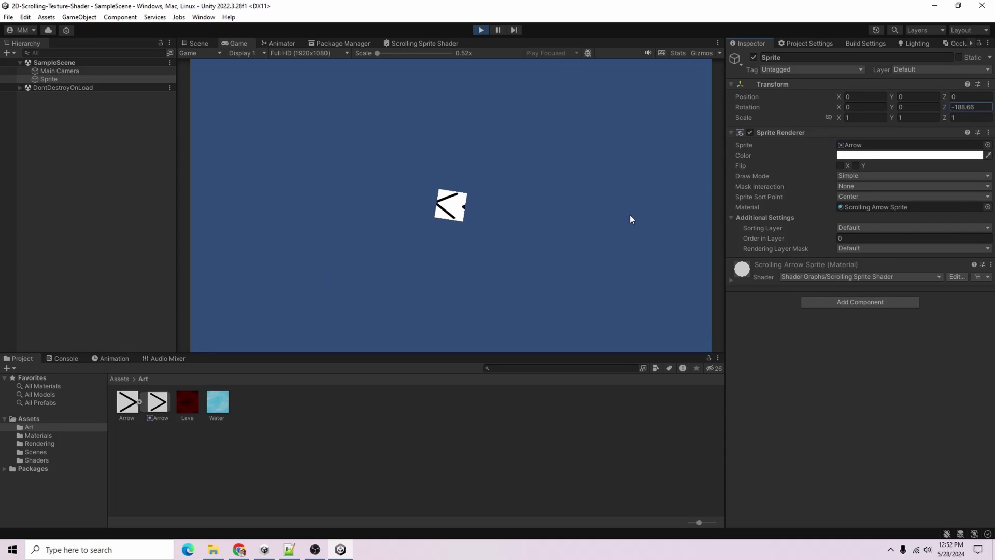
pyautogui.click(854, 118)
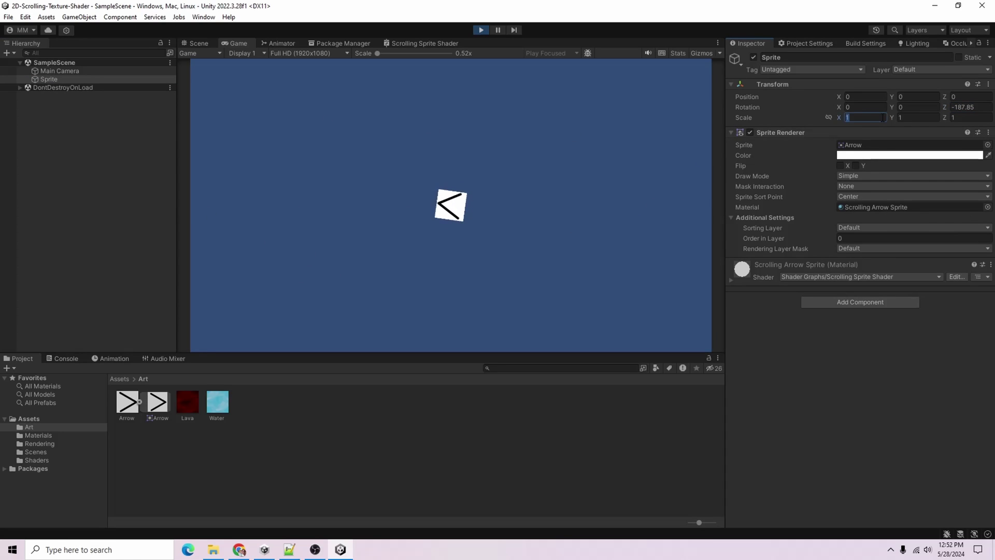
# Set Scale X to 5, exit play mode, delete the Sprite object, and save the scene.
pyautogui.write('5')
pyautogui.click(481, 30)
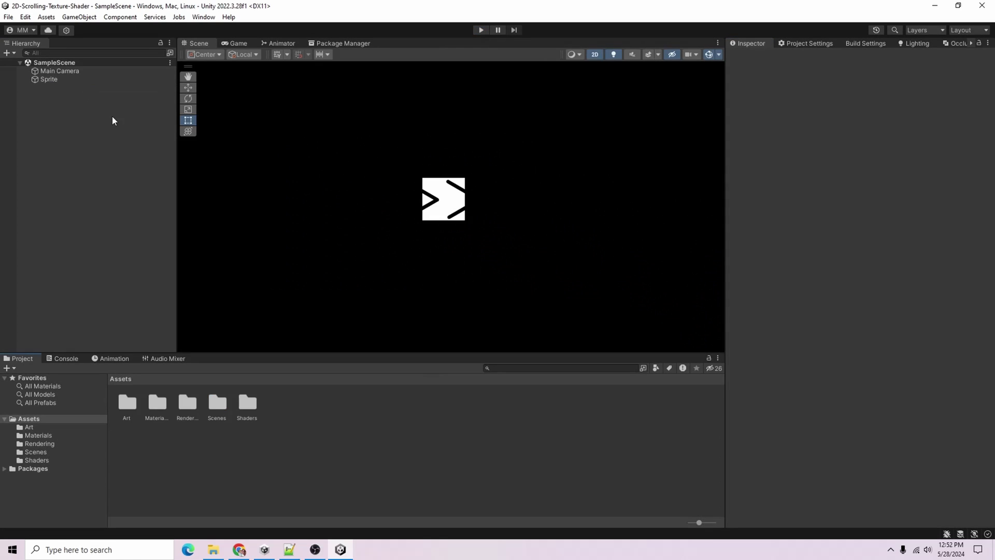
pyautogui.click(63, 81)
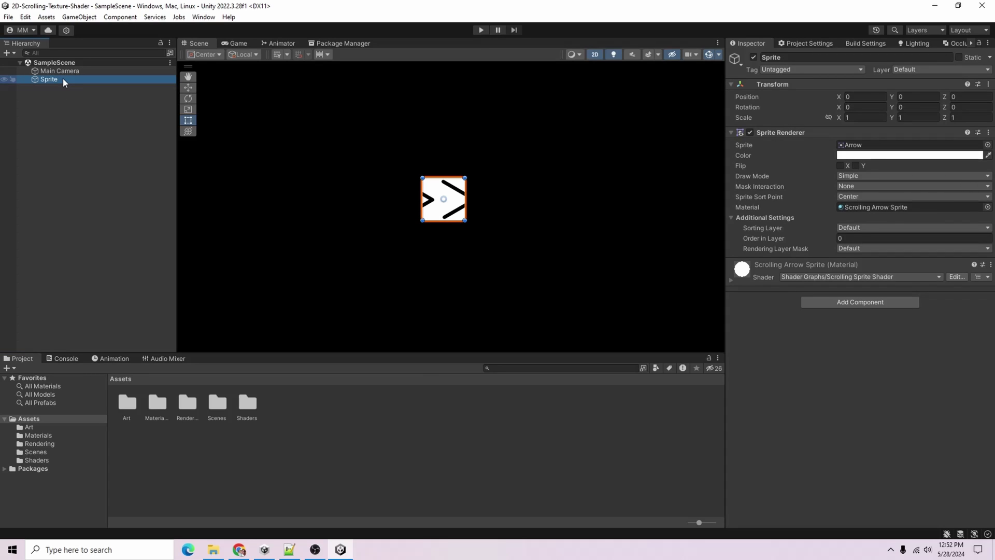
pyautogui.press('Delete')
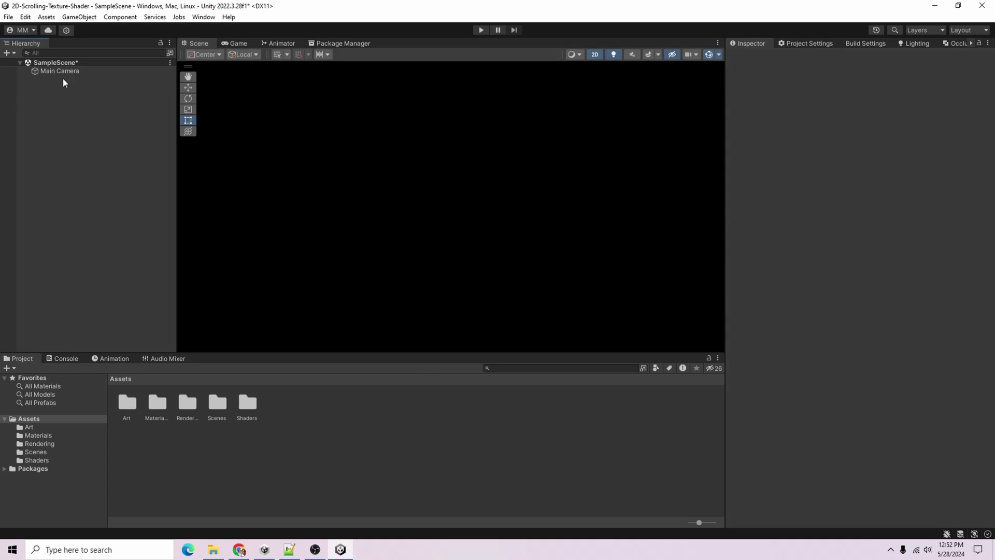
pyautogui.hotkey('ctrl', 's')
# Add a new 2D Square sprite to the scene and rename it 'Sprite'.
pyautogui.rightClick(82, 139)
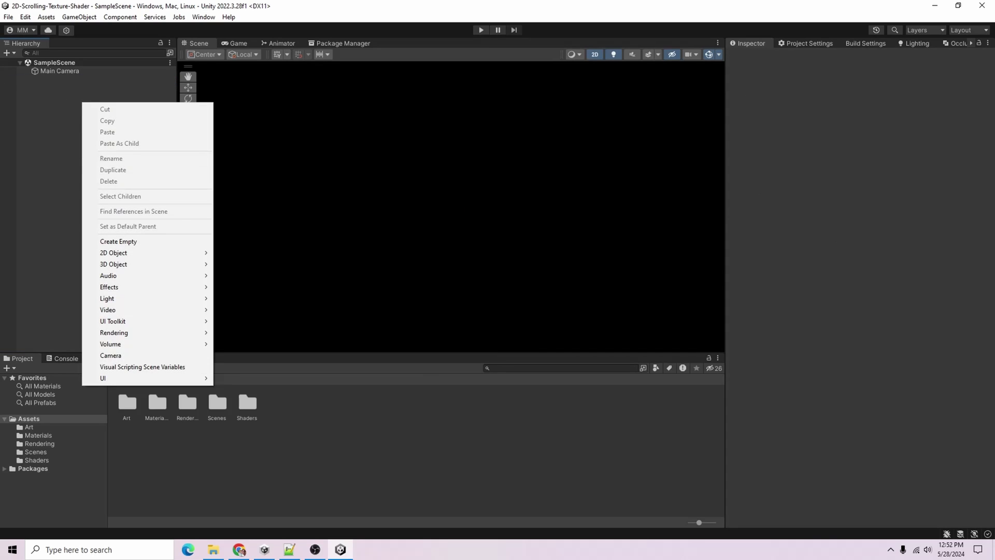
pyautogui.click(291, 228)
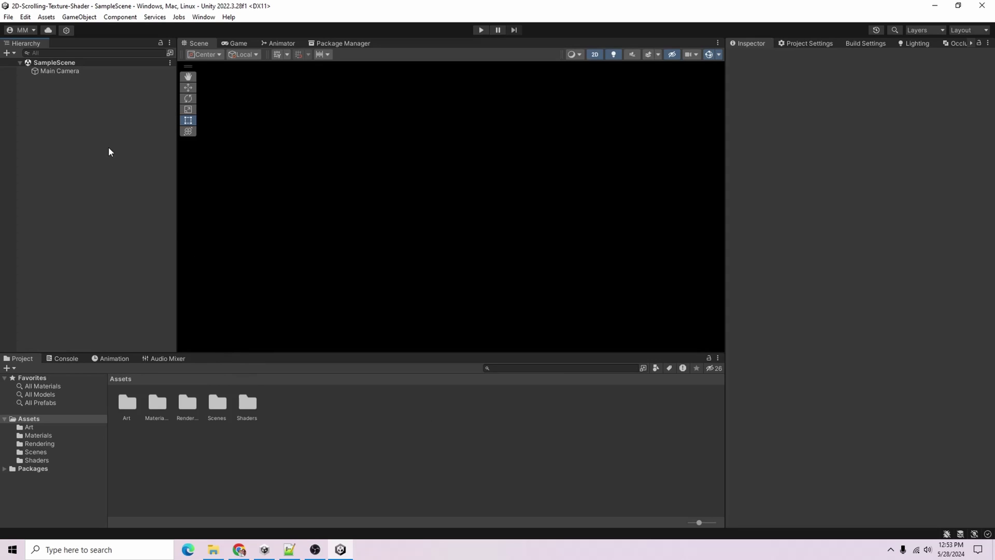
pyautogui.rightClick(65, 114)
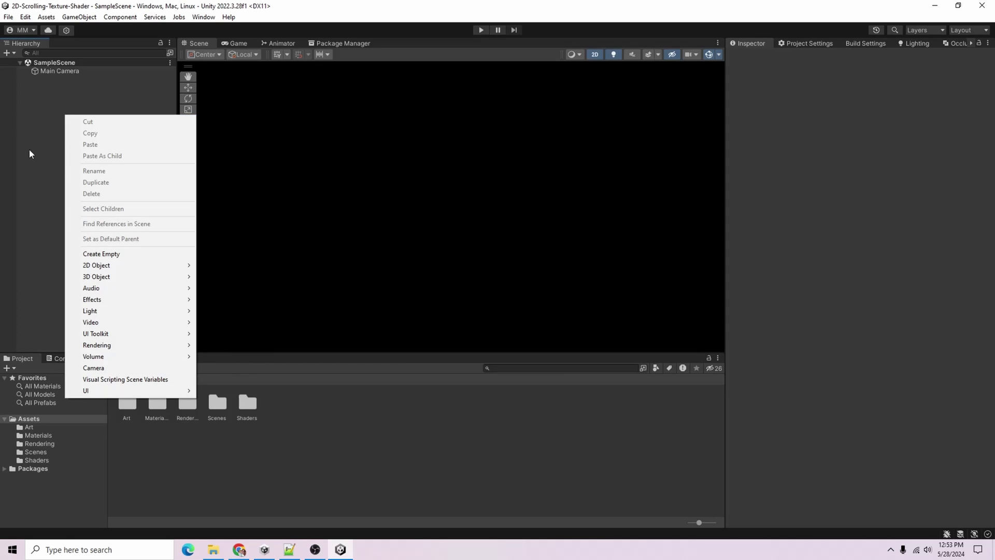
pyautogui.moveTo(108, 266)
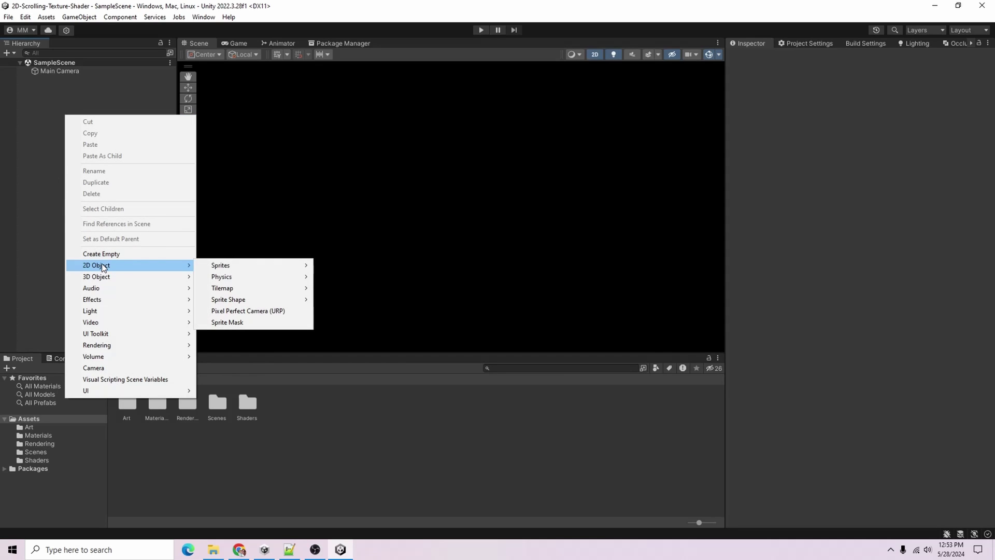
pyautogui.moveTo(237, 268)
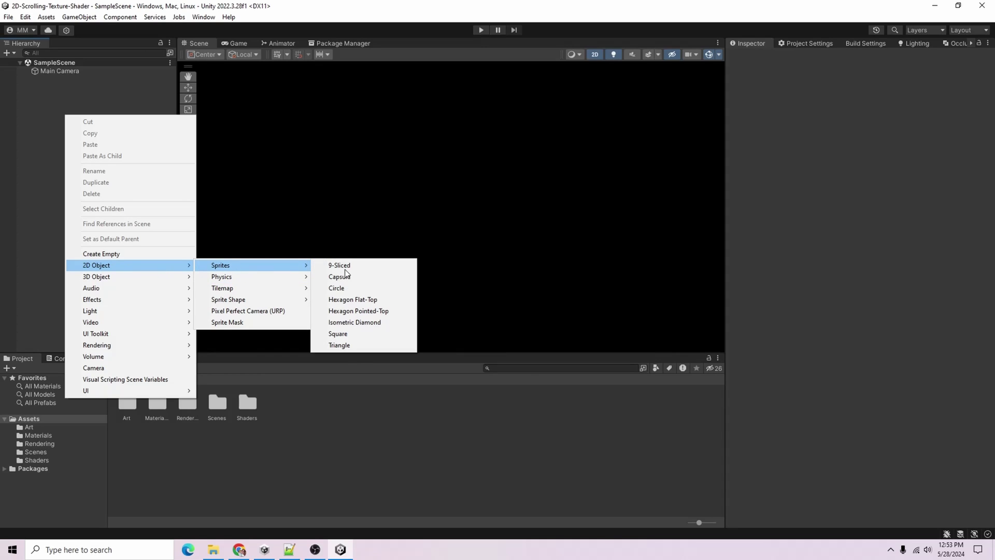
pyautogui.click(380, 334)
pyautogui.write('Sprite')
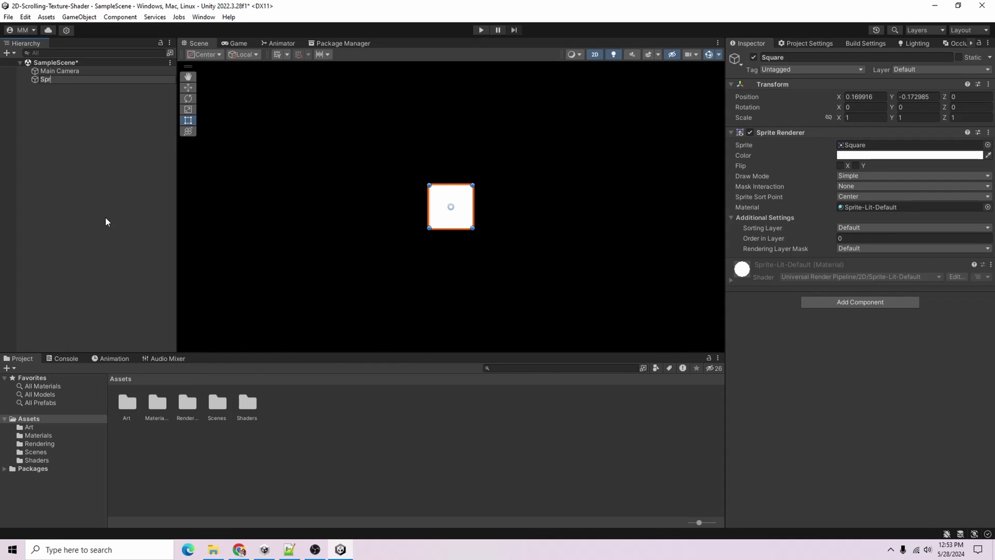
pyautogui.press('Return')
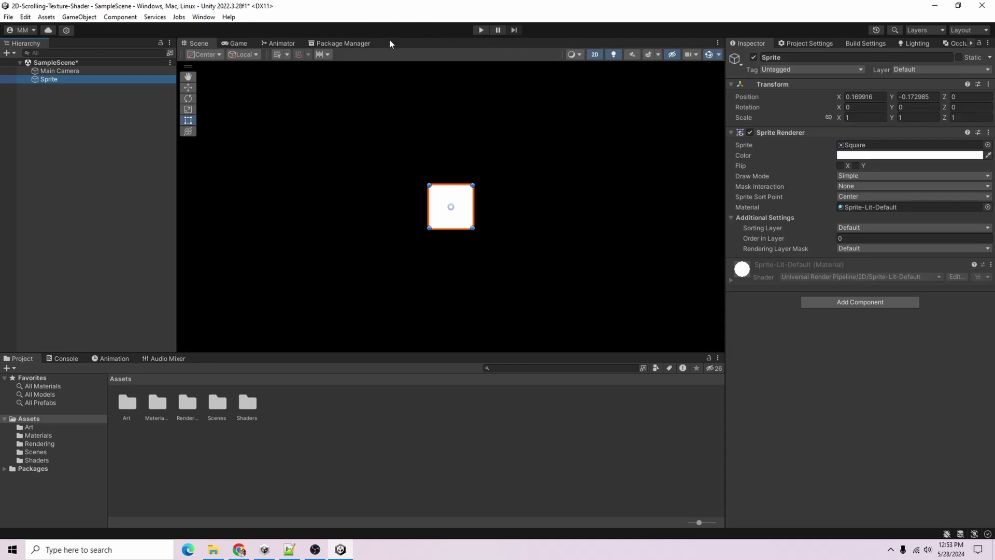
# From Graphics settings, locate the active URP pipeline asset and inspect it and its 2D renderer.
pyautogui.click(827, 43)
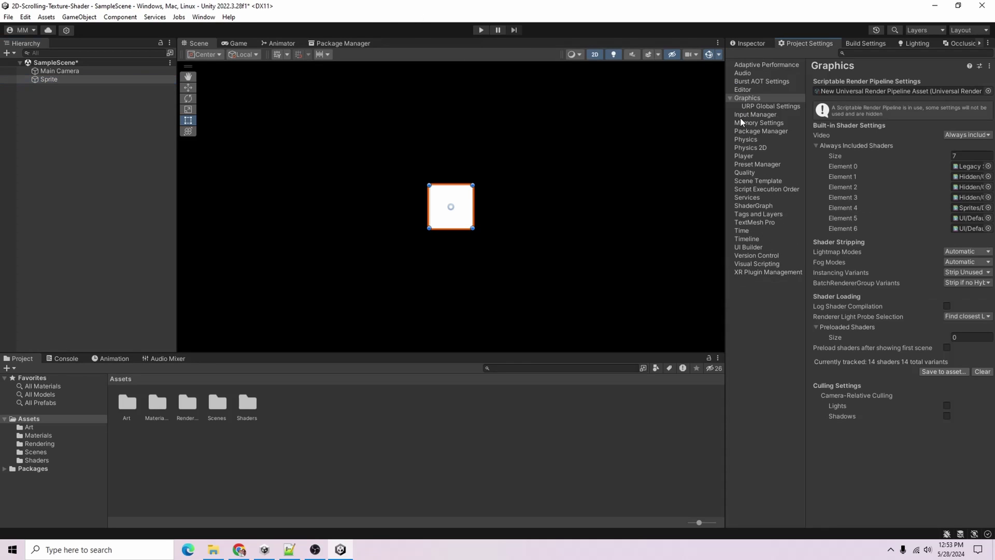
pyautogui.click(847, 92)
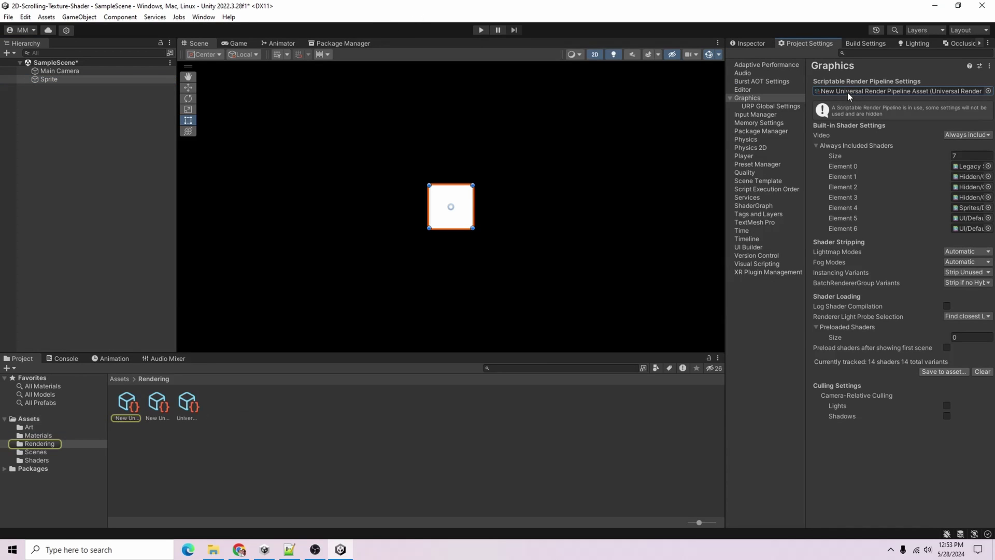
pyautogui.click(128, 400)
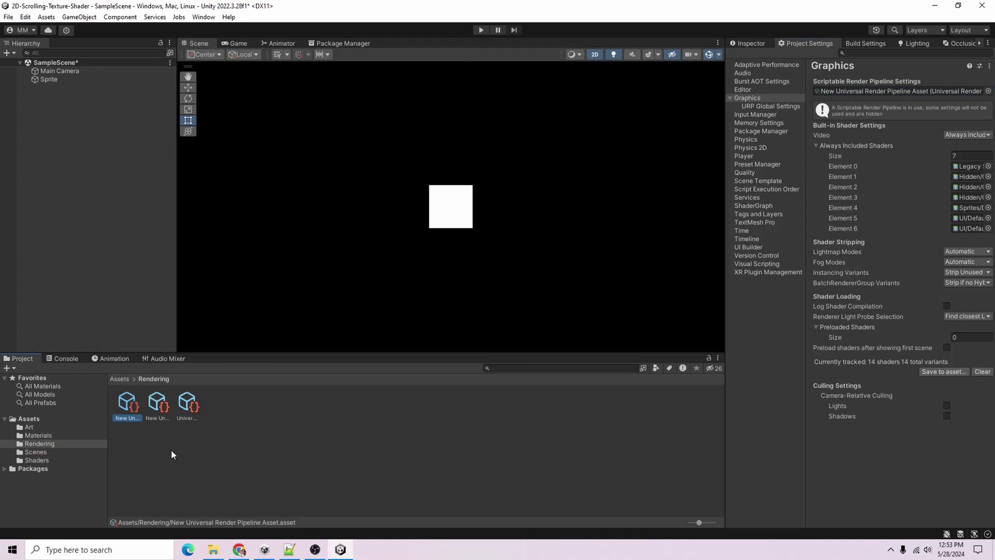
pyautogui.click(158, 400)
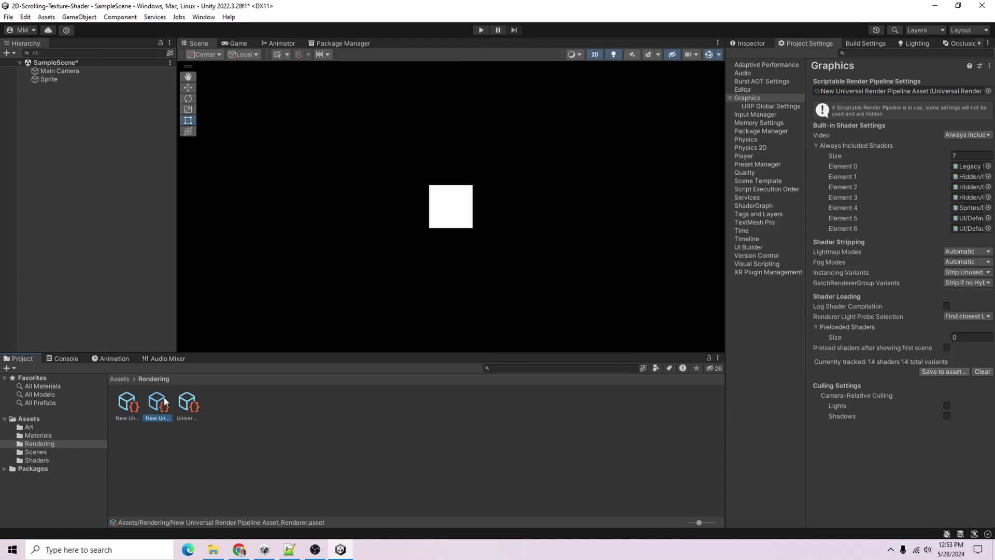
pyautogui.click(740, 45)
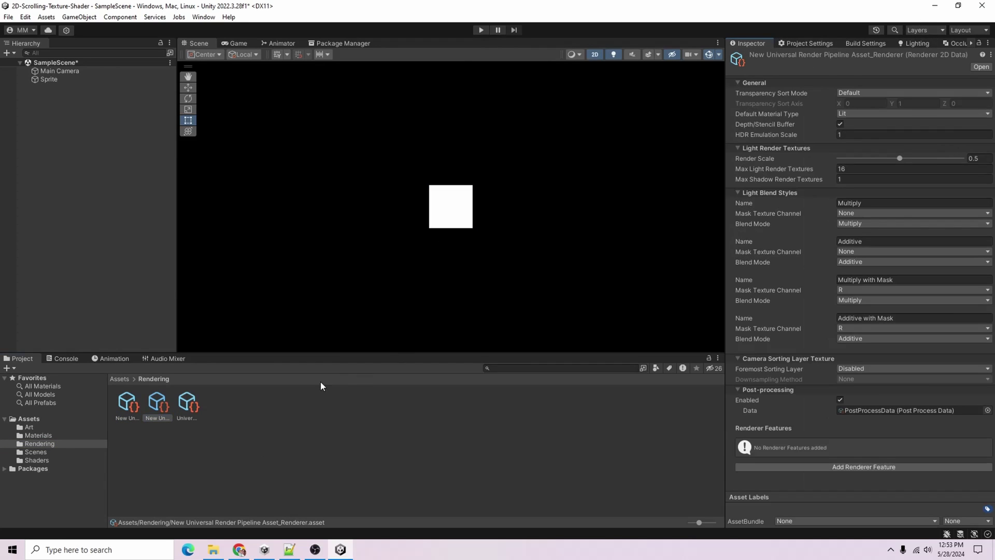
pyautogui.click(127, 403)
# Browse the Rendering folder's asset creation options without adding anything, then return to the Inspector.
pyautogui.rightClick(372, 440)
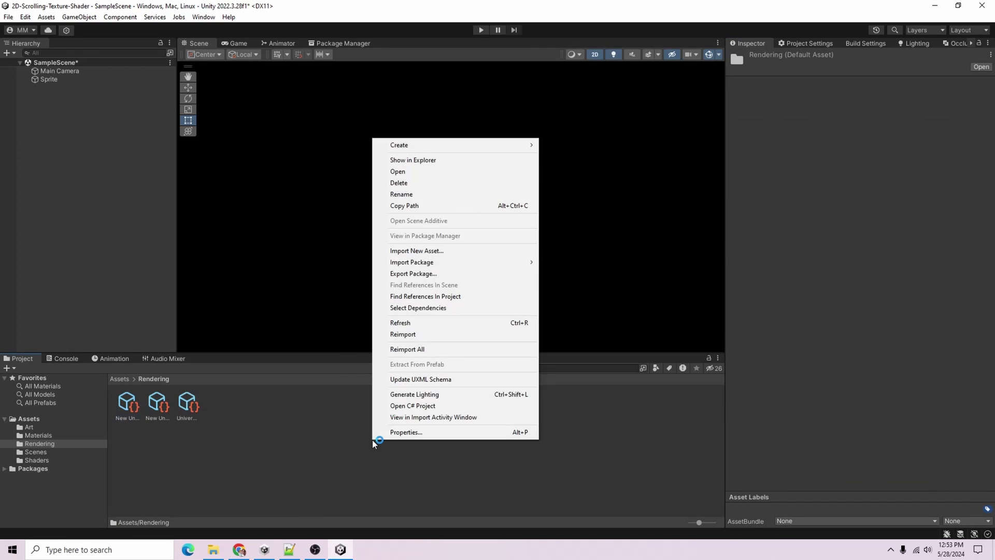
pyautogui.moveTo(472, 144)
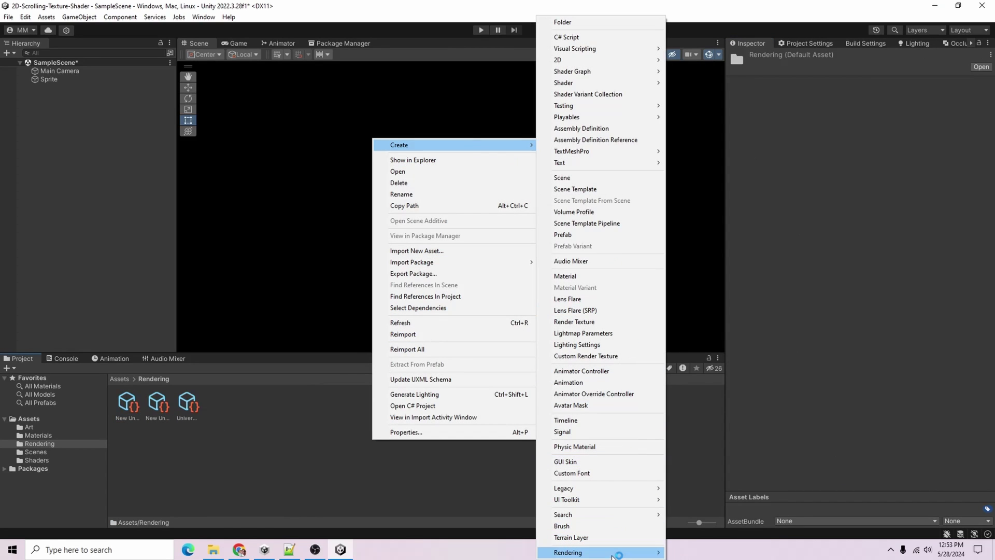
pyautogui.moveTo(616, 552)
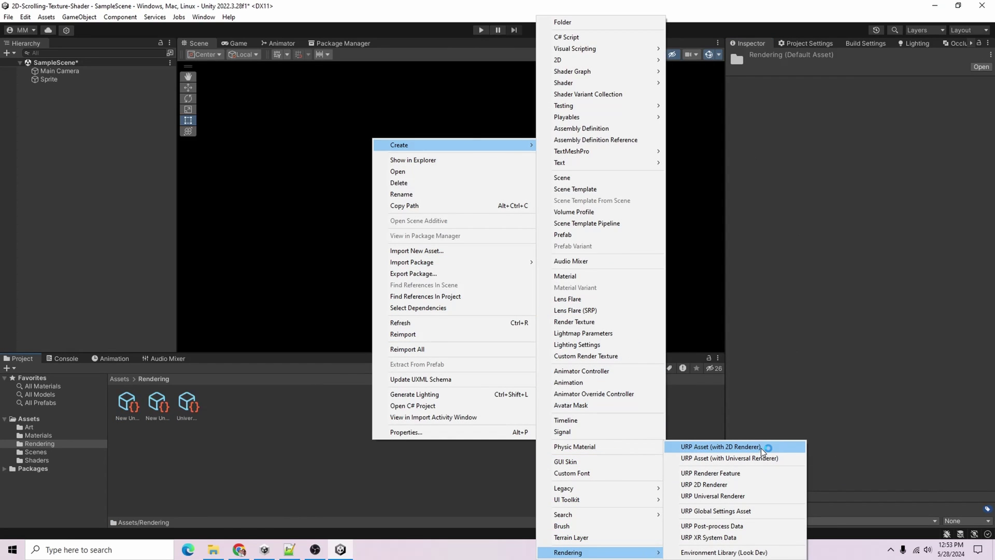
pyautogui.click(806, 43)
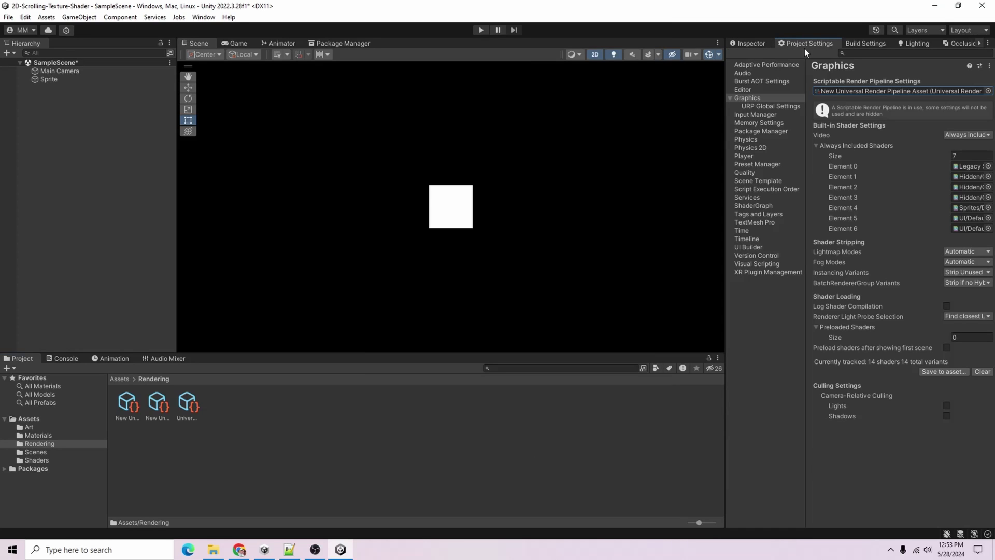
pyautogui.click(748, 42)
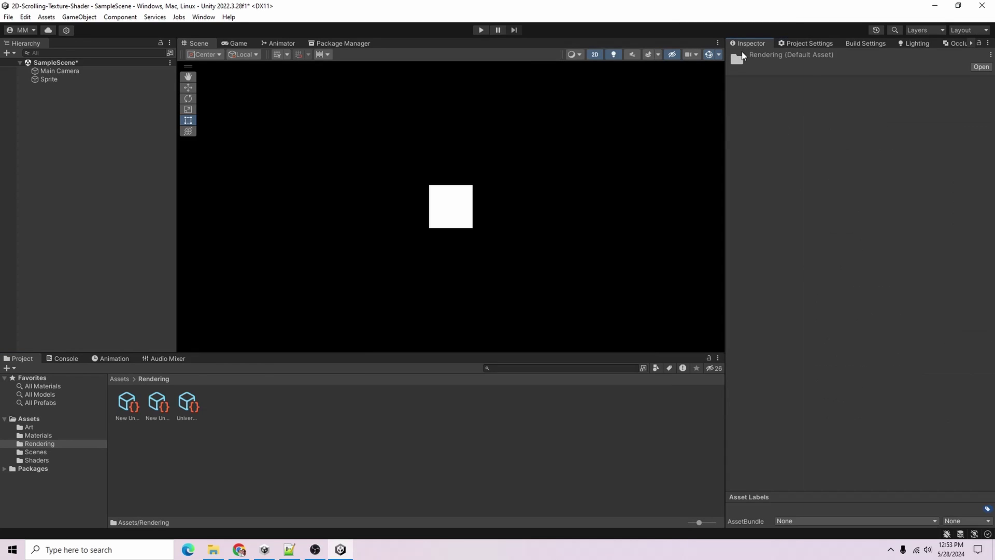
# Open the Art folder, select the Water texture, and try dragging it onto the Sprite object.
pyautogui.click(53, 151)
pyautogui.click(47, 80)
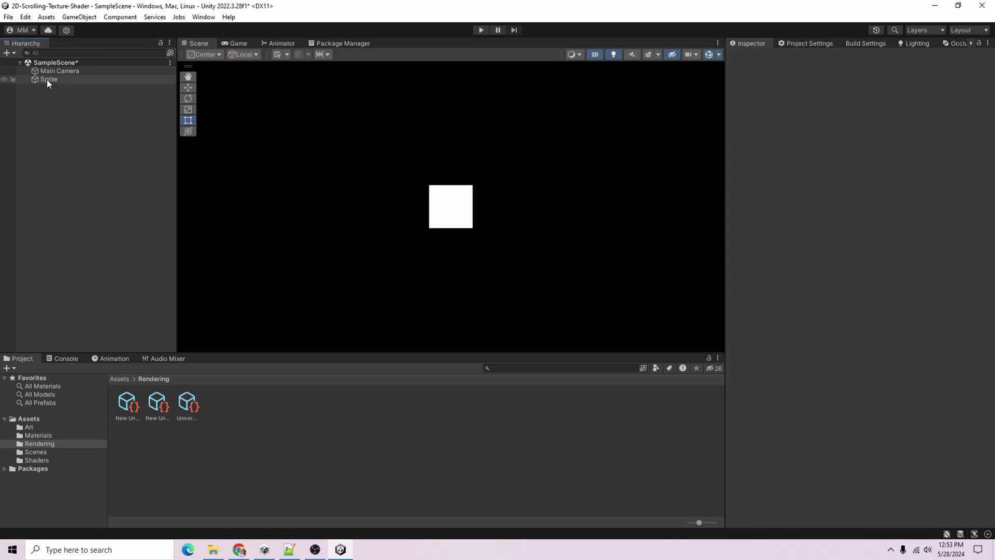
pyautogui.click(38, 428)
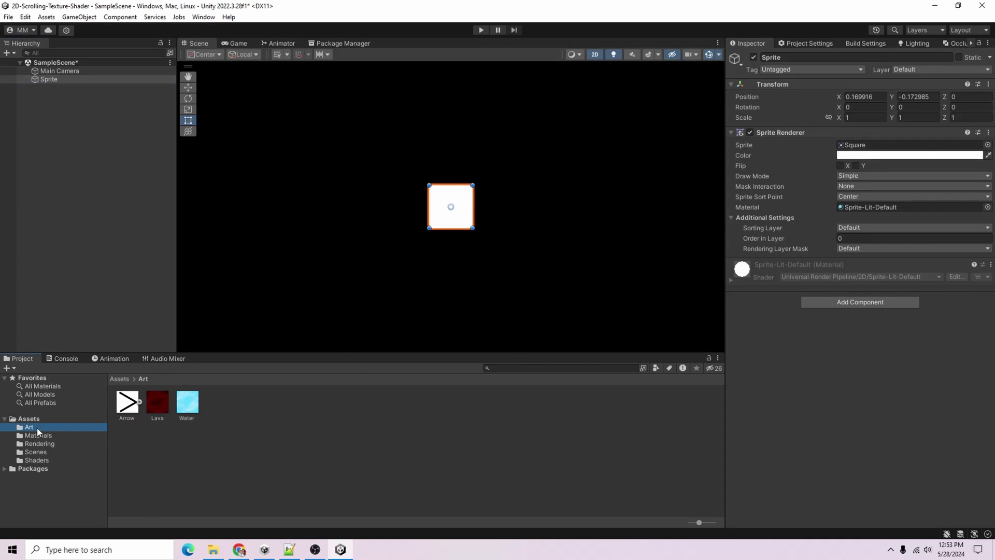
pyautogui.click(534, 270)
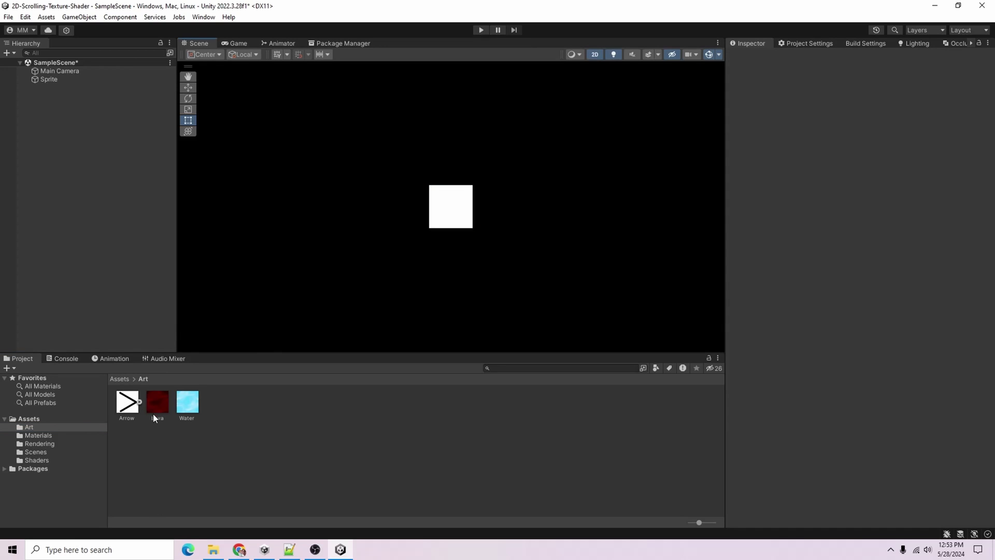
pyautogui.click(182, 403)
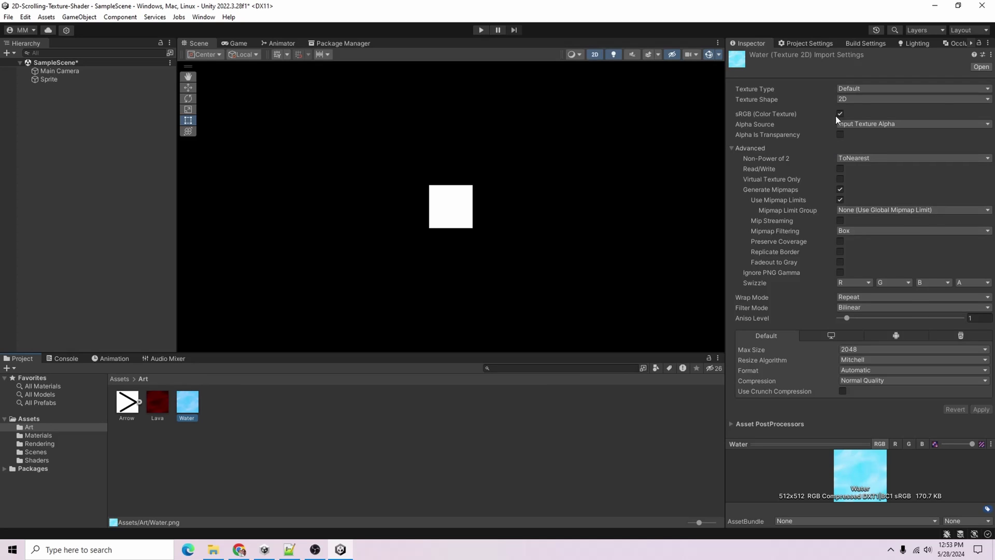
pyautogui.click(55, 83)
pyautogui.moveTo(186, 409); pyautogui.dragTo(865, 153)
# Reimport Water as Sprite (2D and UI) with 512 Pixels Per Unit and apply.
pyautogui.click(186, 407)
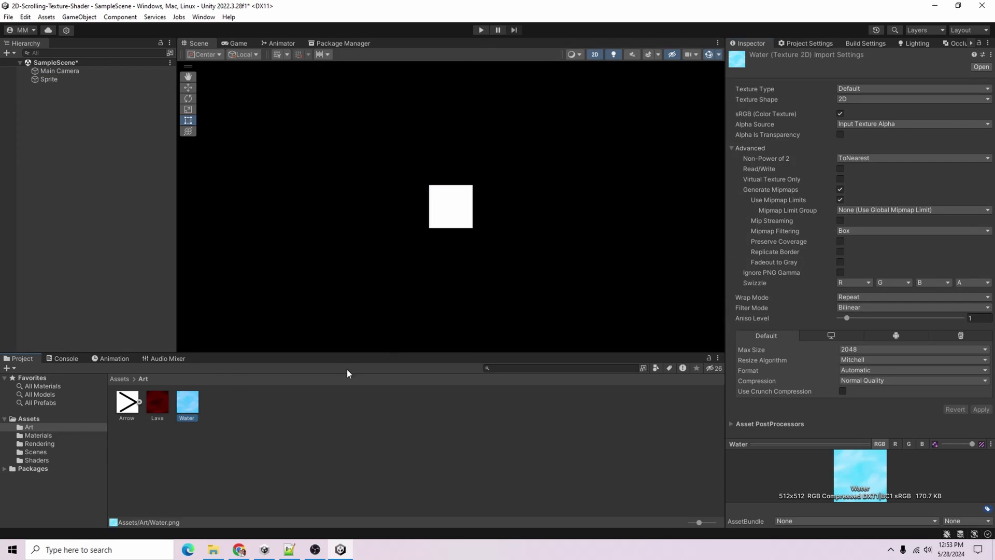
pyautogui.click(868, 87)
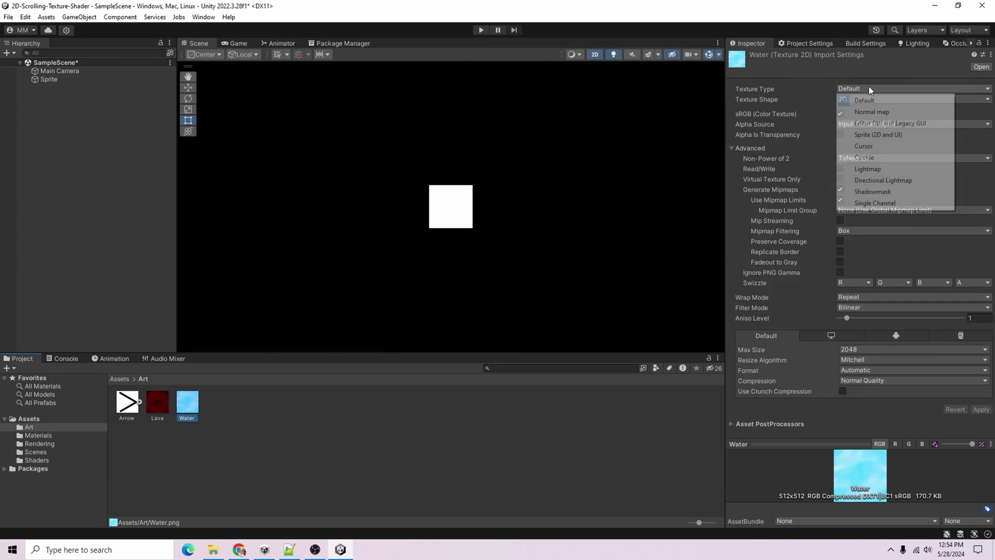
pyautogui.click(895, 135)
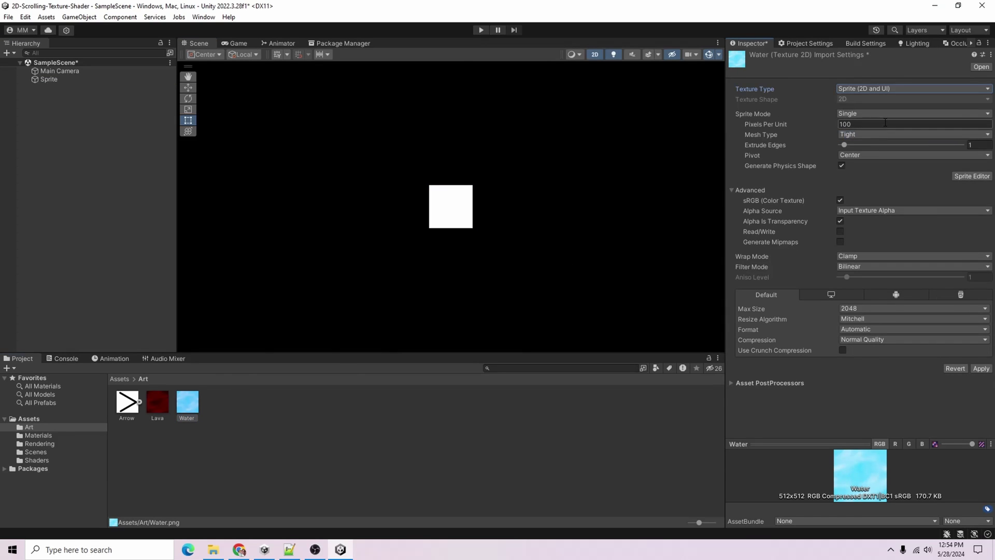
pyautogui.click(918, 126)
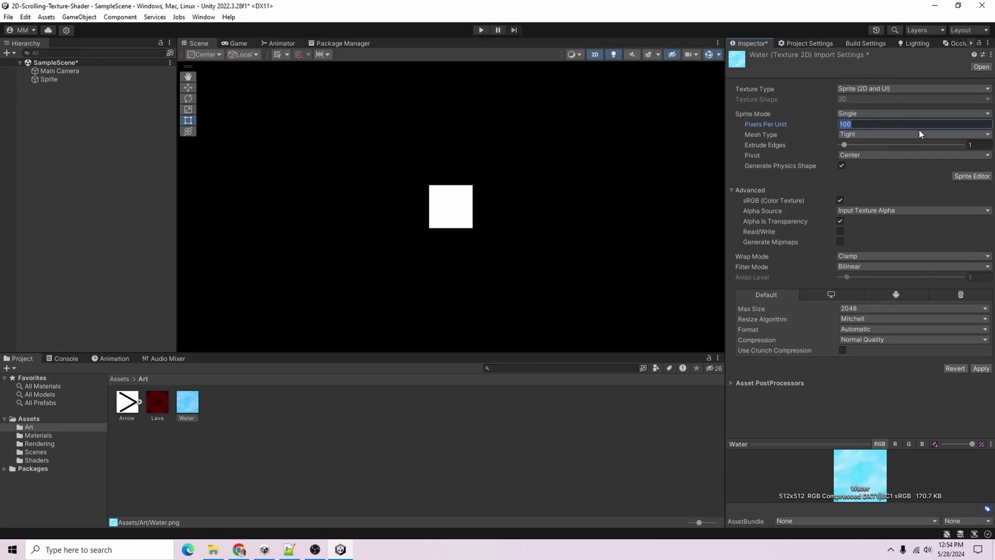
pyautogui.write('512')
pyautogui.click(980, 368)
# Assign the Water sprite to the Sprite object, switch to the Game view, and edit Scale X.
pyautogui.click(450, 210)
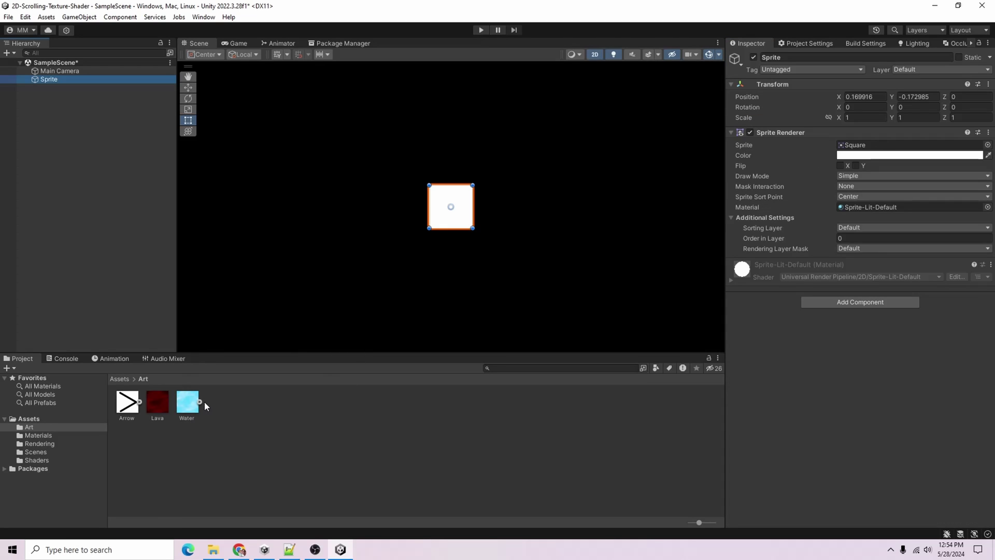
pyautogui.moveTo(187, 401); pyautogui.dragTo(866, 151)
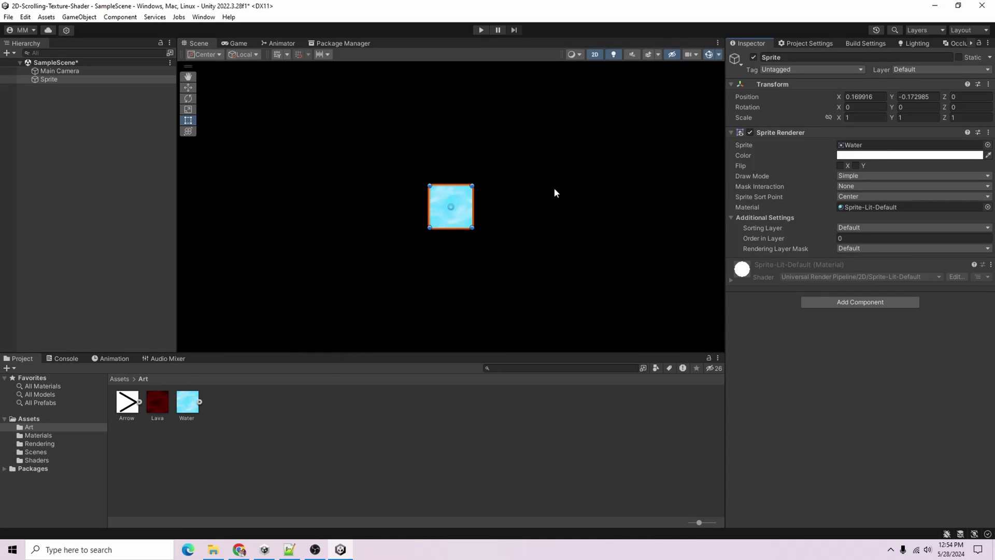
pyautogui.click(512, 265)
pyautogui.scroll(1, 431, 255)
pyautogui.moveTo(490, 194)
pyautogui.mouseDown(button='middle')
pyautogui.moveTo(437, 236)
pyautogui.moveTo(488, 189)
pyautogui.moveTo(492, 209)
pyautogui.mouseUp(button='middle')
pyautogui.click(234, 43)
pyautogui.click(54, 81)
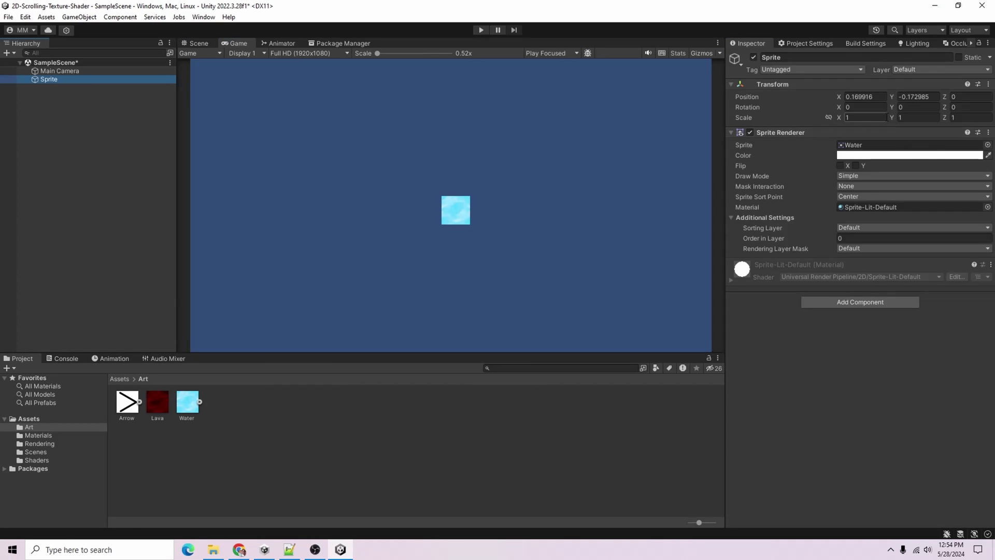
pyautogui.click(880, 116)
# Set the water sprite's Scale X and Y both to 5.
pyautogui.write('5')
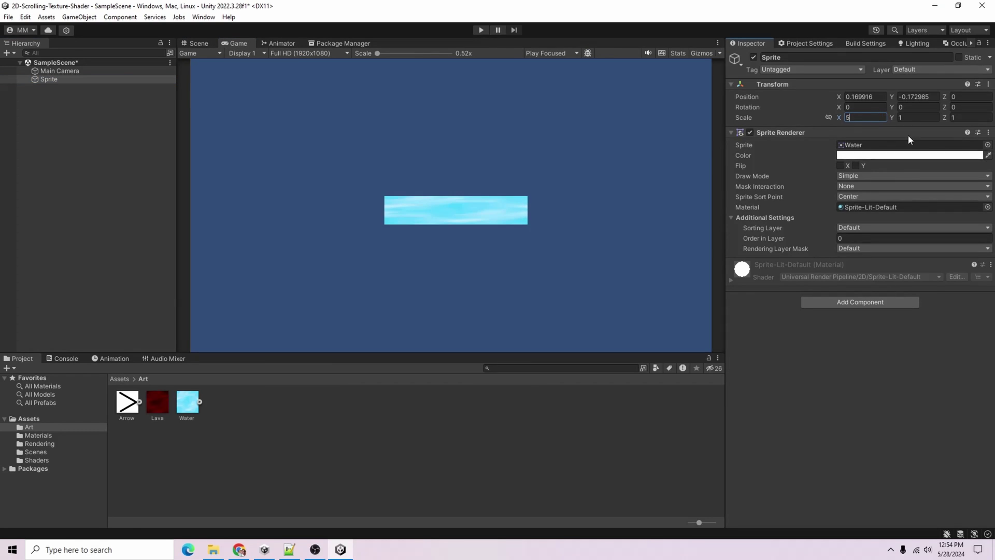
pyautogui.press('Tab')
pyautogui.write('5')
pyautogui.click(194, 467)
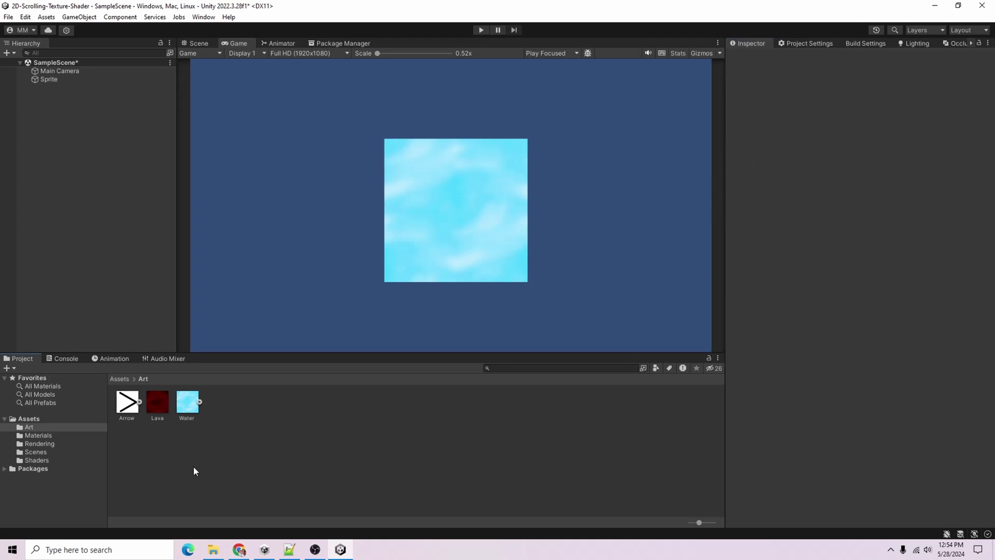
# Create a URP Sprite Unlit Shader Graph in Shaders named 'Tutorial Scrolling Sprite Shader'.
pyautogui.click(28, 459)
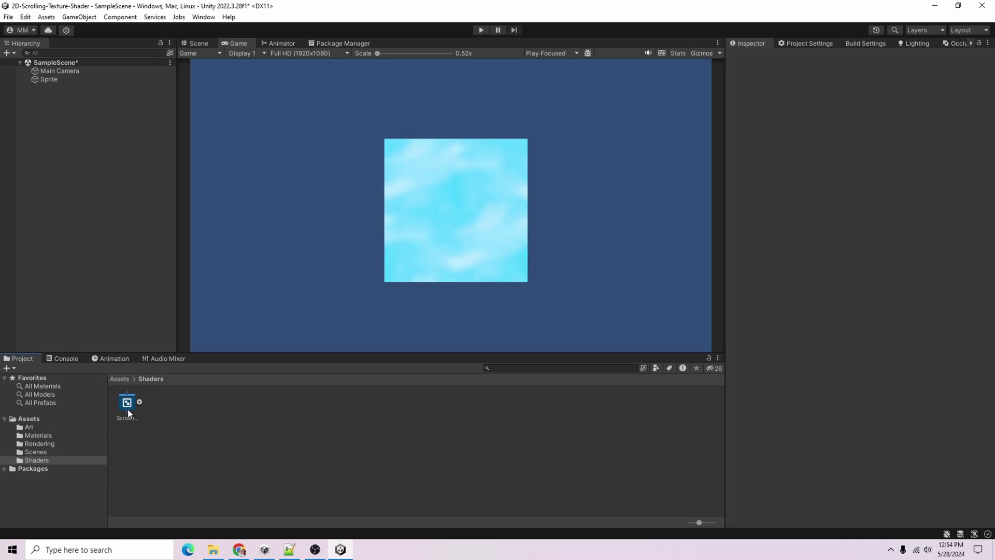
pyautogui.rightClick(223, 467)
pyautogui.moveTo(367, 146)
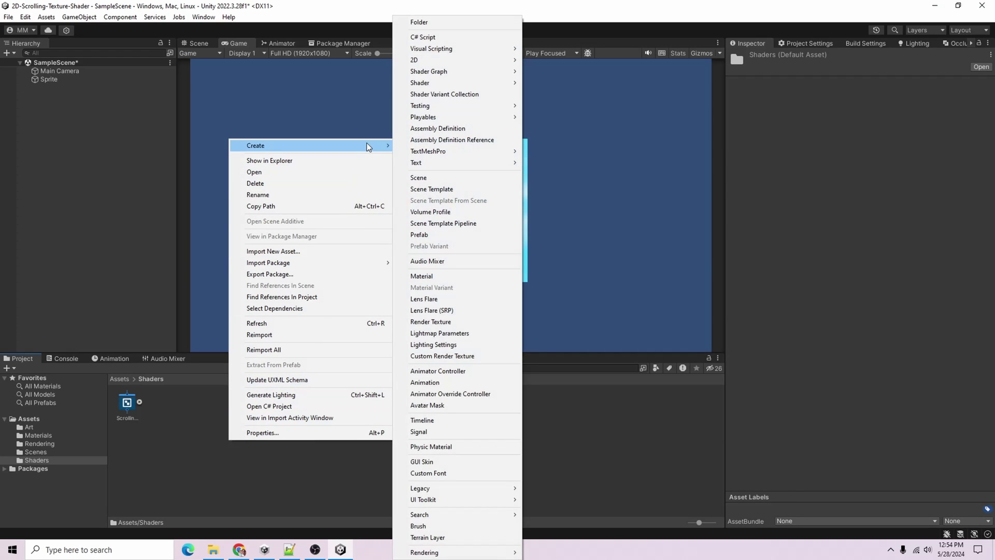
pyautogui.moveTo(461, 73)
pyautogui.moveTo(601, 70)
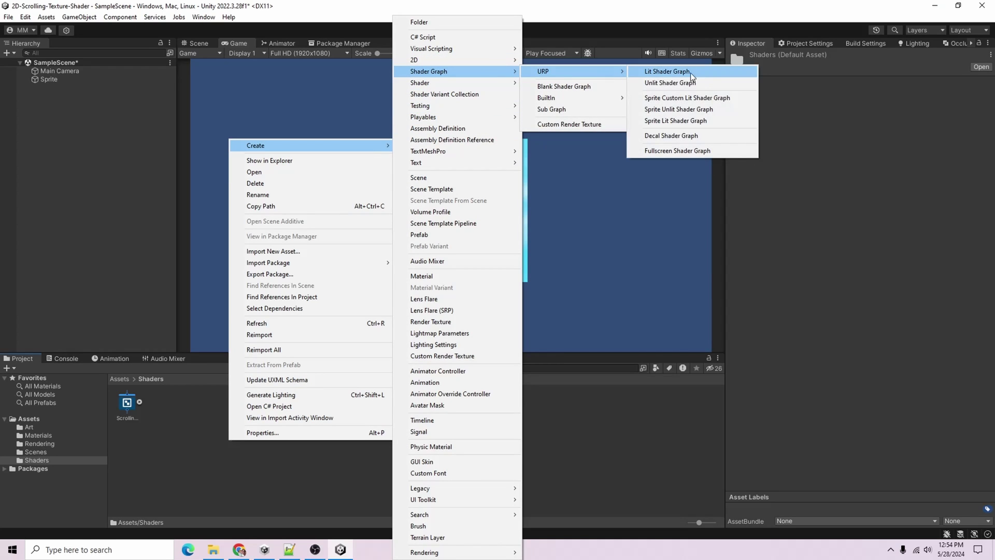
pyautogui.click(714, 110)
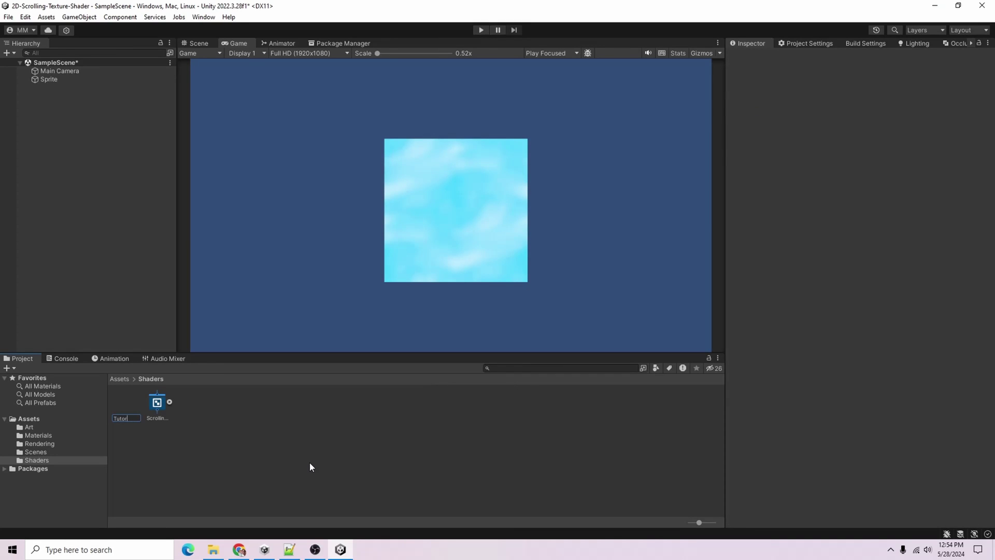
pyautogui.write('Tutorial Scrolling Sprite Shader')
pyautogui.press('Return')
# Open the new shader in the Shader Graph editor and maximize it.
pyautogui.click(156, 407)
pyautogui.doubleClick(156, 408)
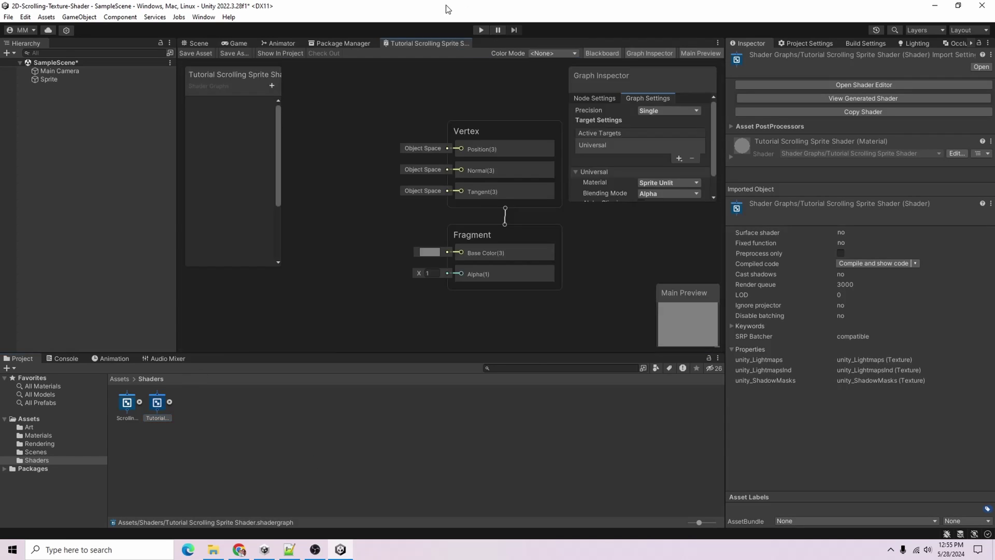
pyautogui.doubleClick(415, 42)
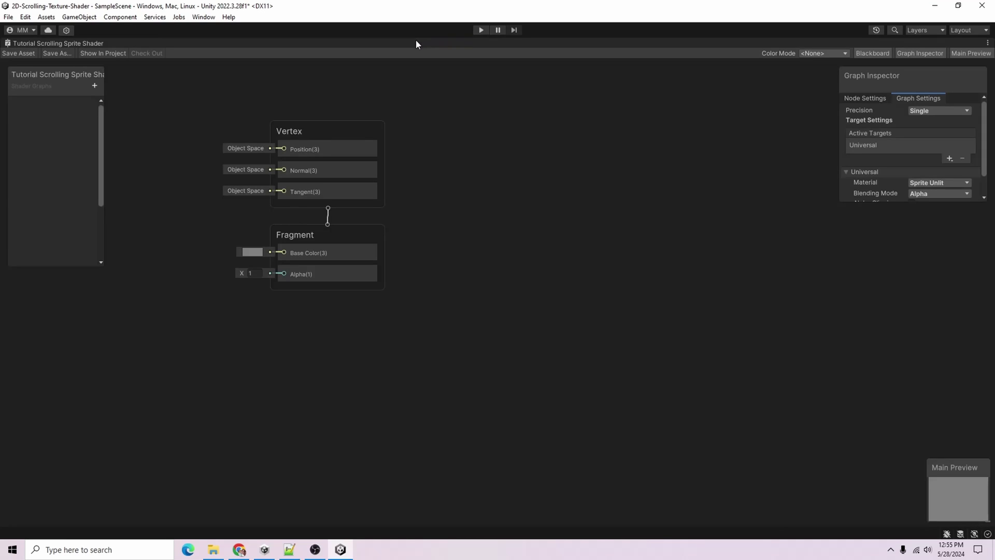
# Add a Texture 2D property named MainTex and select its _MainTex reference name.
pyautogui.click(94, 86)
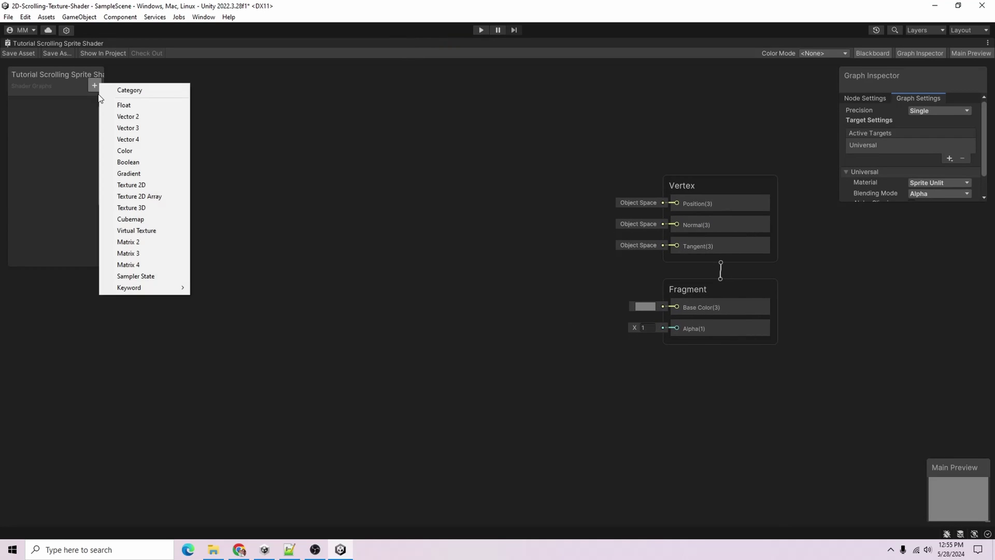
pyautogui.click(136, 185)
pyautogui.write('MiainTex')
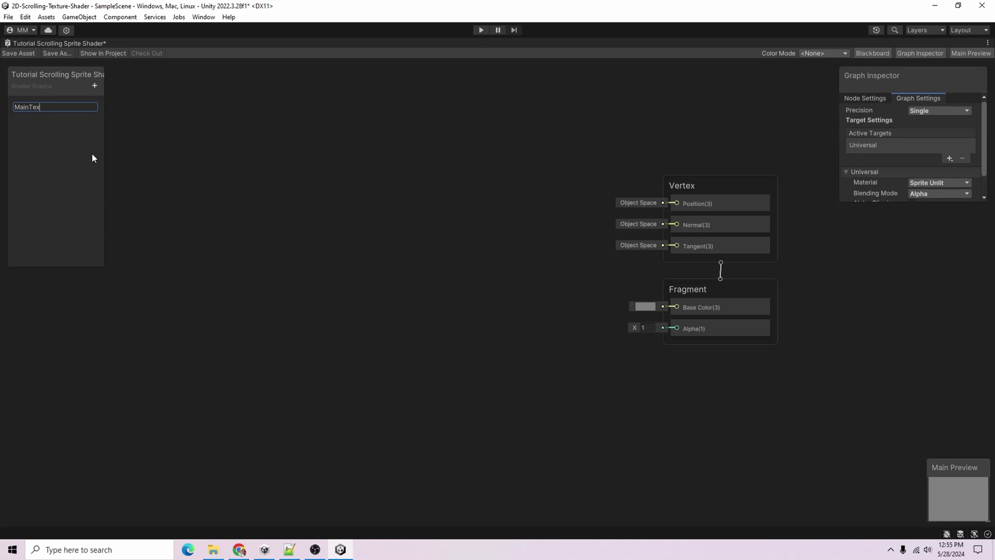
pyautogui.press('Return')
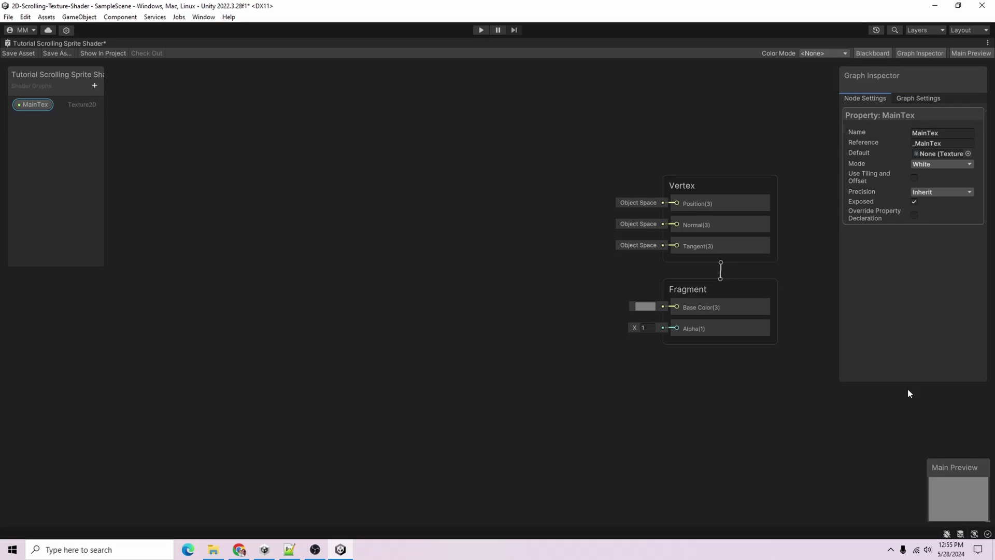
pyautogui.click(960, 140)
pyautogui.click(919, 145)
pyautogui.moveTo(957, 145); pyautogui.dragTo(897, 148)
# Sample MainTex with a Sample Texture 2D node, wiring RGBA to Base Color and A to Alpha.
pyautogui.moveTo(24, 105); pyautogui.dragTo(390, 210)
pyautogui.write('samp')
pyautogui.press('Return')
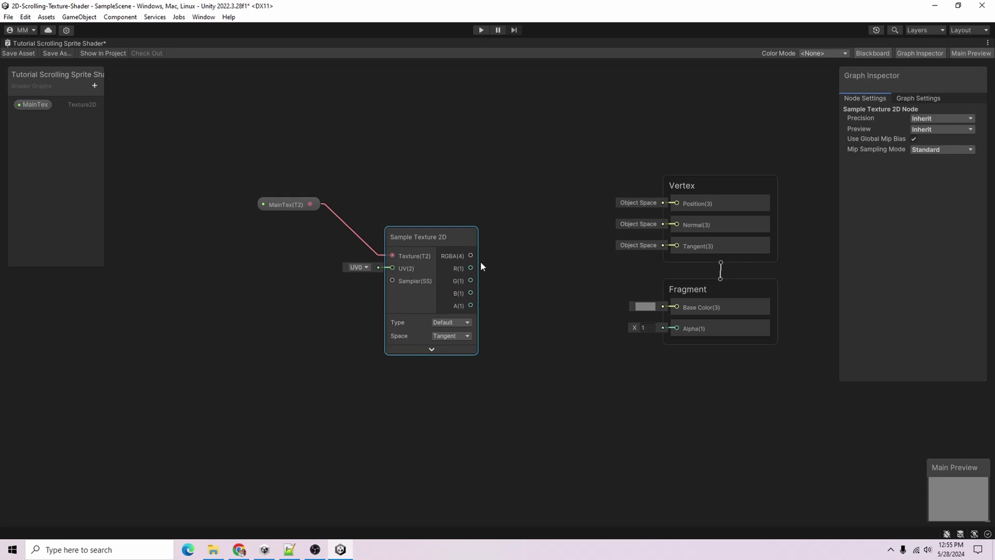
pyautogui.moveTo(471, 257); pyautogui.dragTo(677, 307)
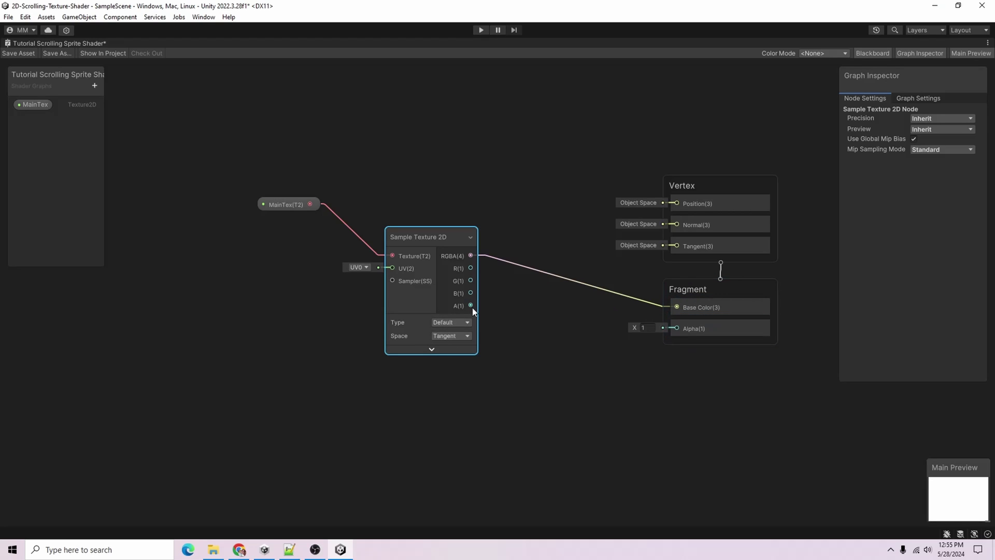
pyautogui.moveTo(471, 306); pyautogui.dragTo(676, 328)
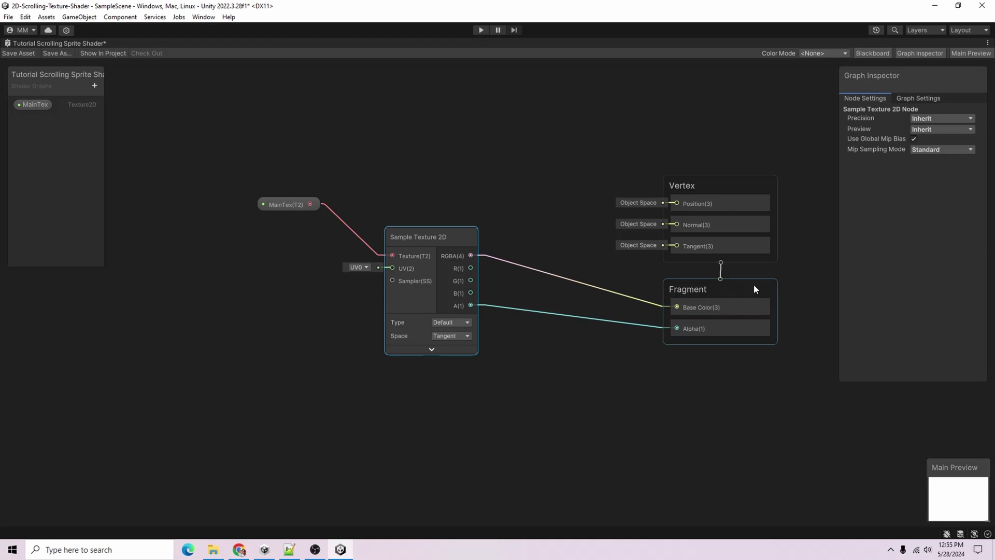
pyautogui.moveTo(242, 240); pyautogui.dragTo(332, 257, button='middle')
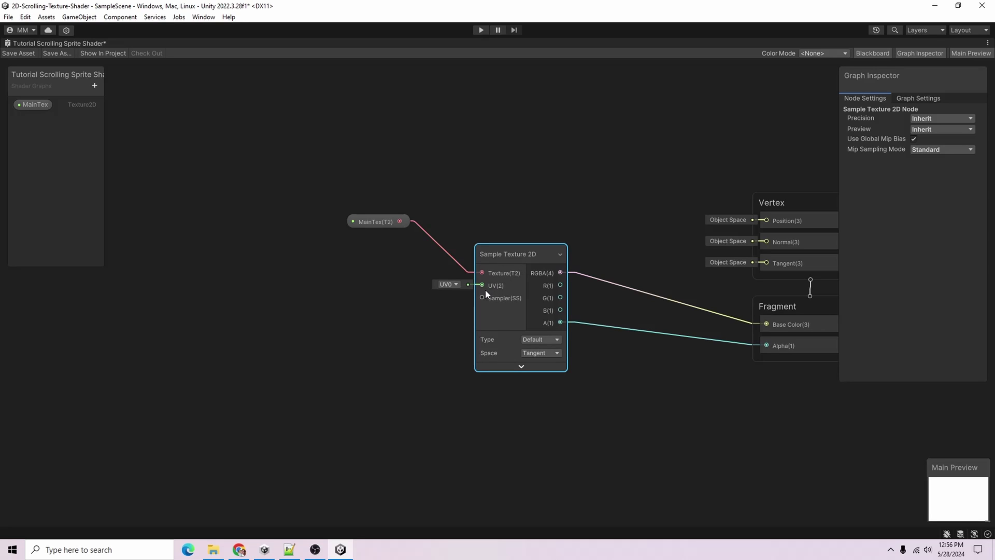
# Add a Tiling And Offset node feeding the Sample Texture 2D's UV input.
pyautogui.rightClick(350, 273)
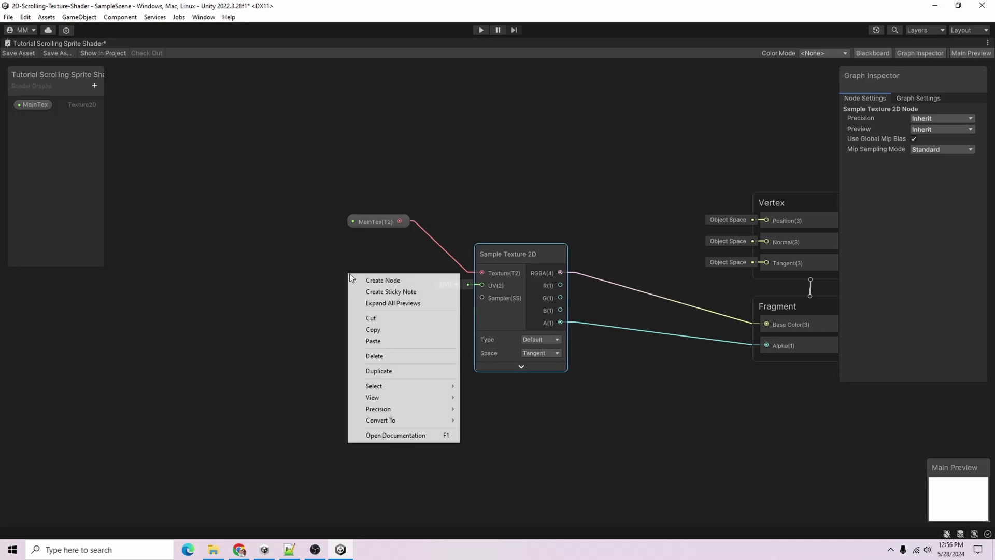
pyautogui.click(396, 279)
pyautogui.write('tiling')
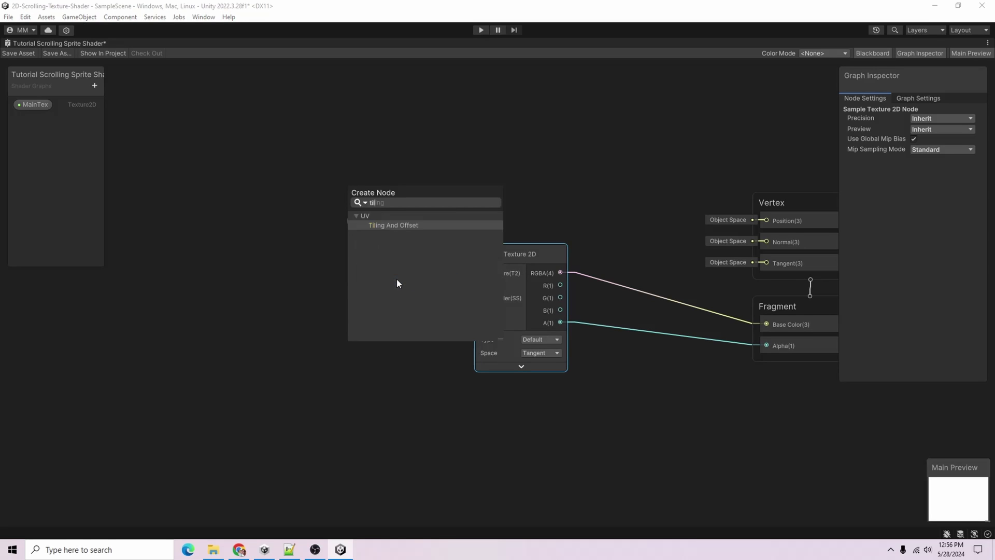
pyautogui.press('Return')
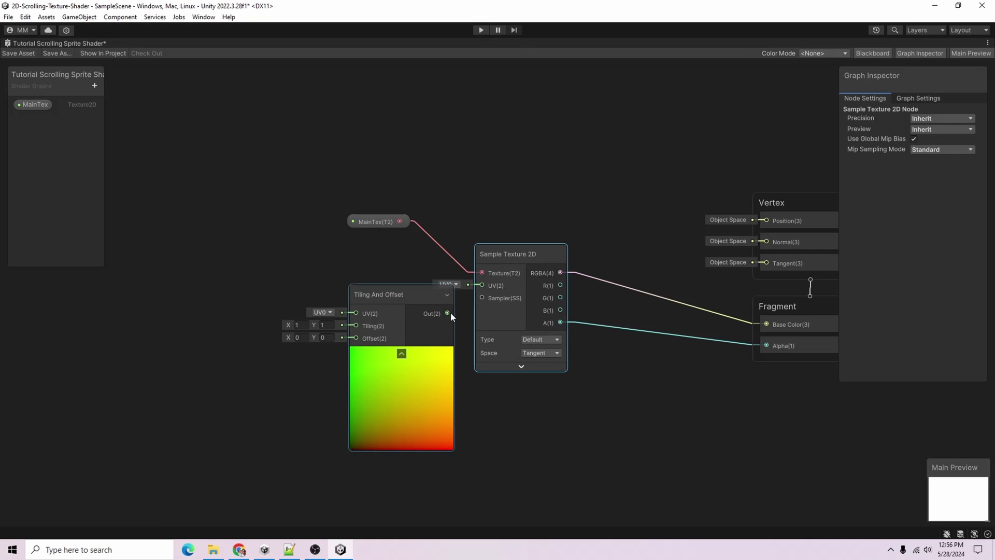
pyautogui.moveTo(393, 294); pyautogui.dragTo(365, 280)
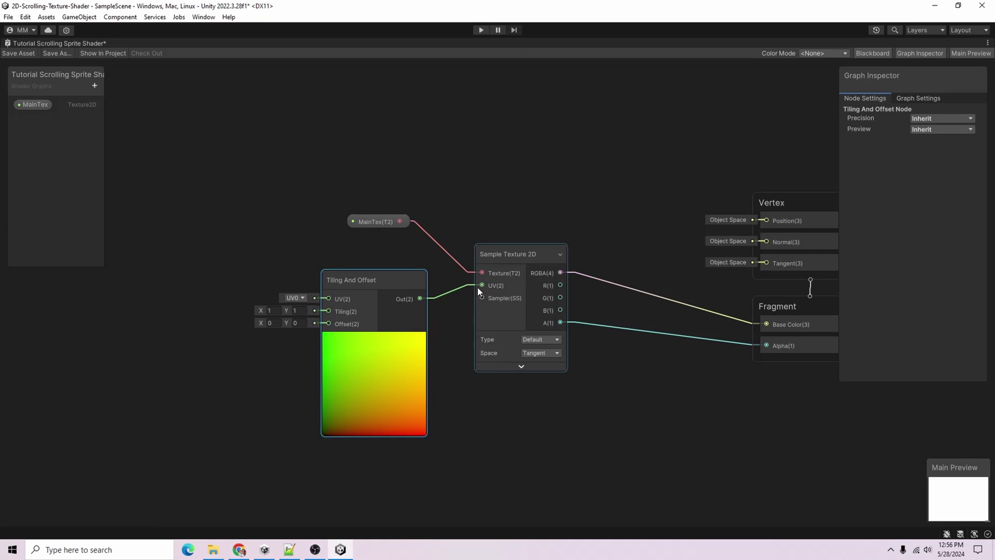
pyautogui.click(374, 339)
pyautogui.moveTo(262, 337); pyautogui.dragTo(469, 350, button='middle')
# Add Vector 2 and Multiply nodes, connecting Vector 2 to Multiply's A input.
pyautogui.rightClick(330, 278)
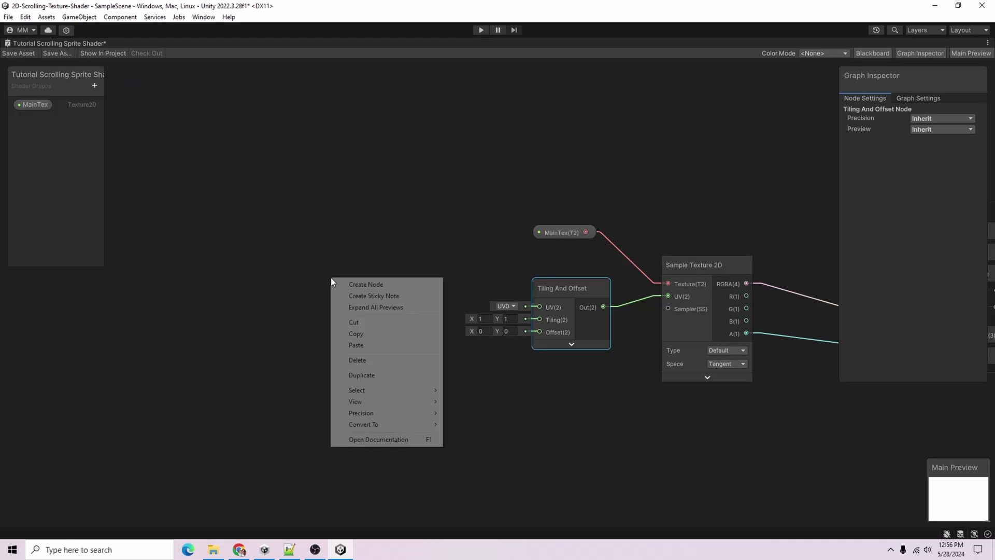
pyautogui.click(385, 281)
pyautogui.write('vector')
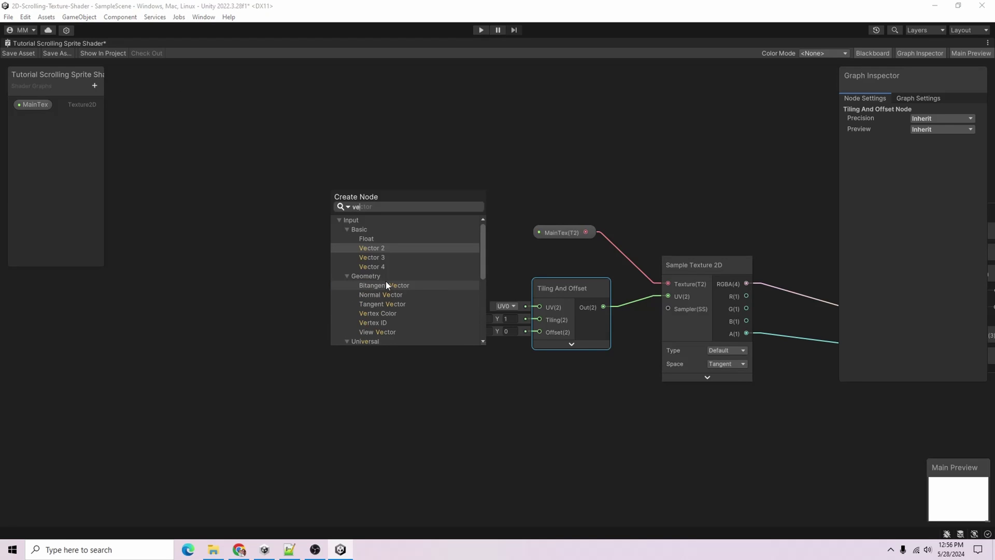
pyautogui.press('Return')
pyautogui.rightClick(344, 366)
pyautogui.click(393, 365)
pyautogui.write('mu')
pyautogui.press('Return')
pyautogui.moveTo(385, 252); pyautogui.dragTo(318, 252)
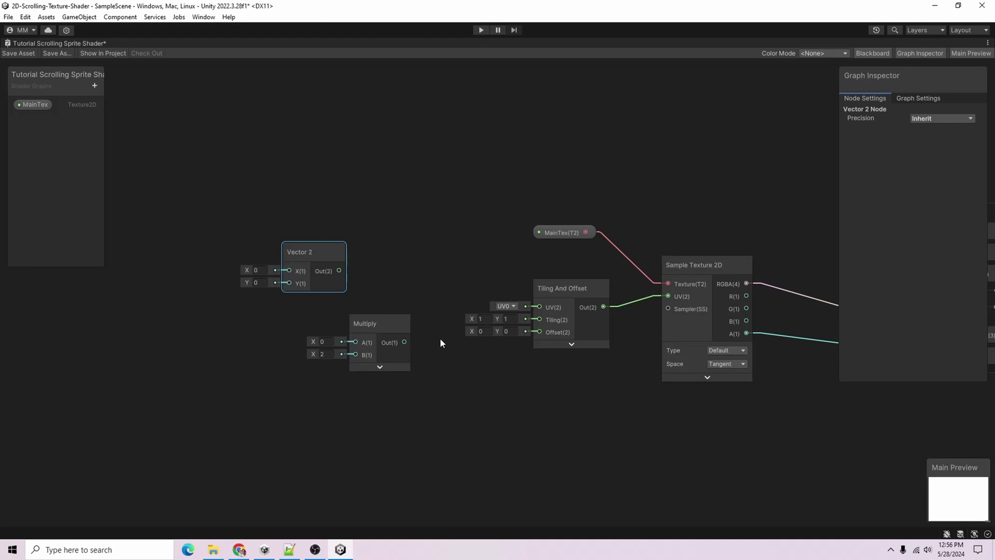
pyautogui.moveTo(339, 269); pyautogui.dragTo(355, 342)
pyautogui.moveTo(333, 255); pyautogui.dragTo(316, 256)
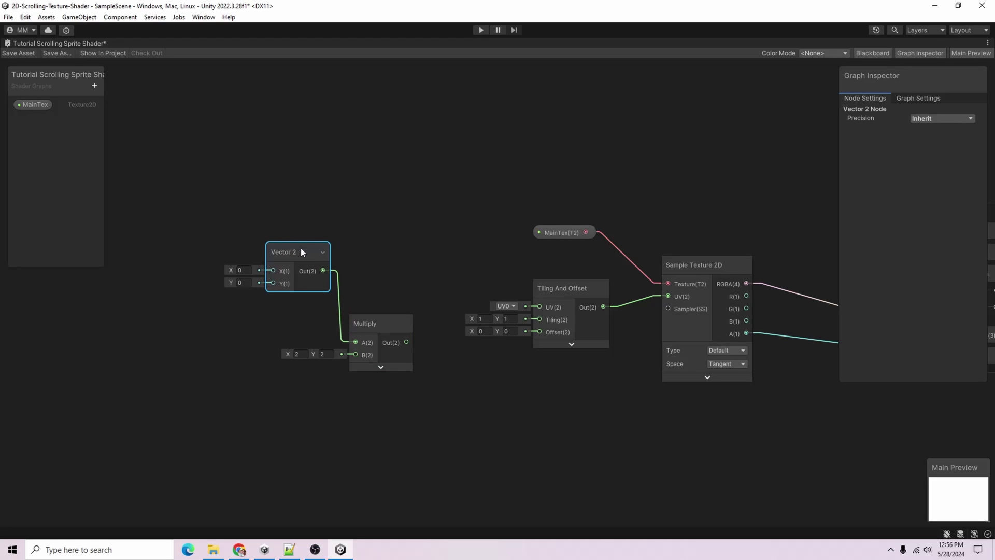
# Convert the Vector 2 node to a property and name it Direction.
pyautogui.rightClick(271, 251)
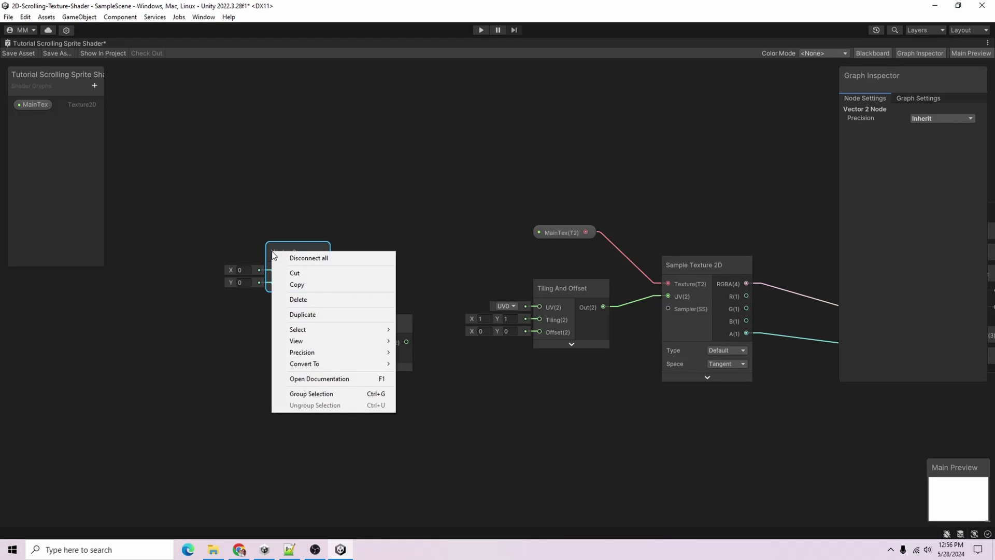
pyautogui.moveTo(324, 361)
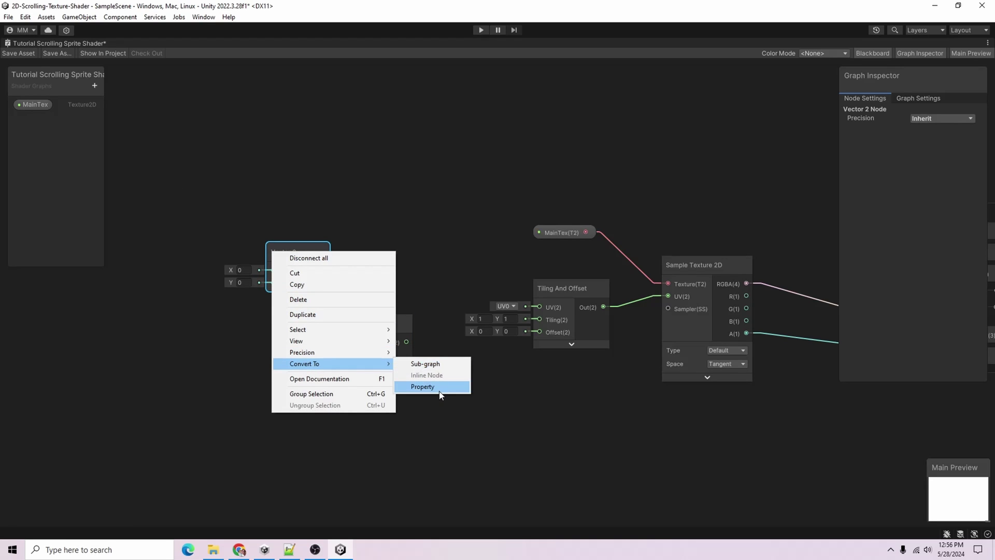
pyautogui.click(423, 386)
pyautogui.click(37, 124)
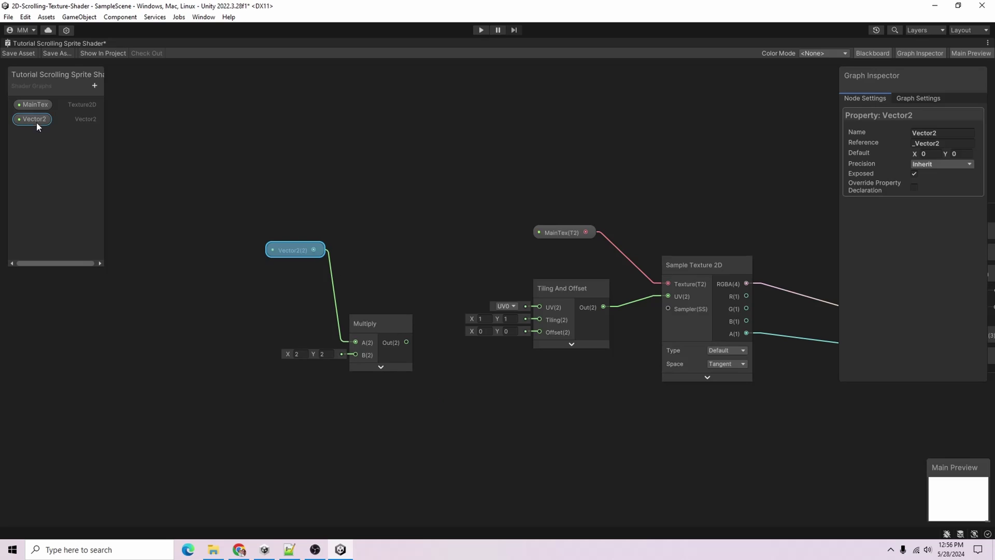
pyautogui.click(946, 133)
pyautogui.write('Direction')
pyautogui.click(169, 439)
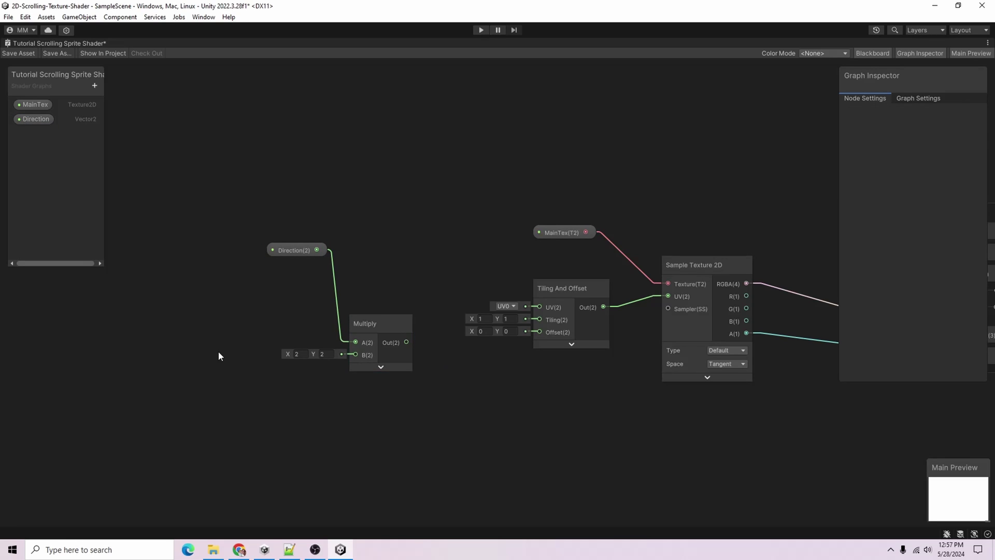
# Add a Time node to the shader graph.
pyautogui.rightClick(151, 349)
pyautogui.click(182, 353)
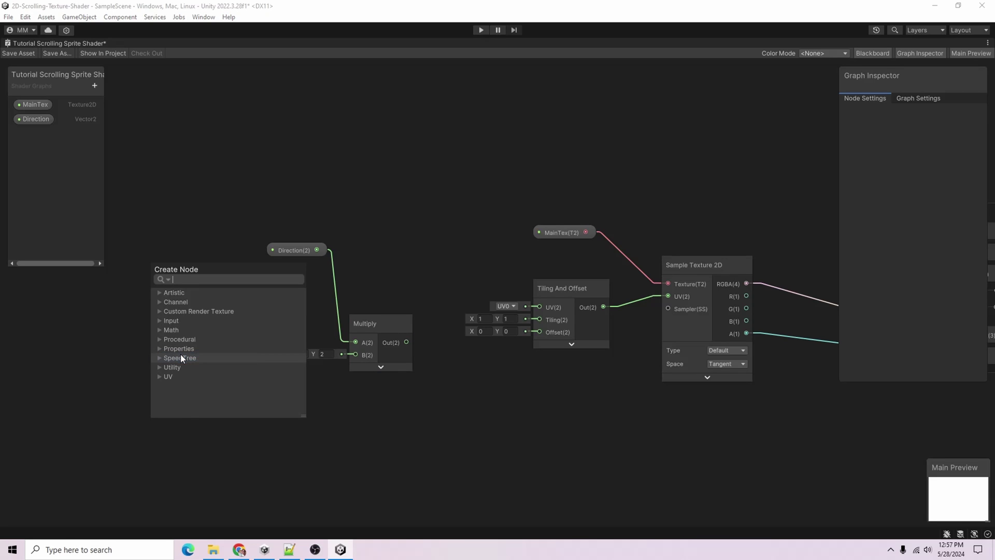
pyautogui.write('time')
pyautogui.press('Return')
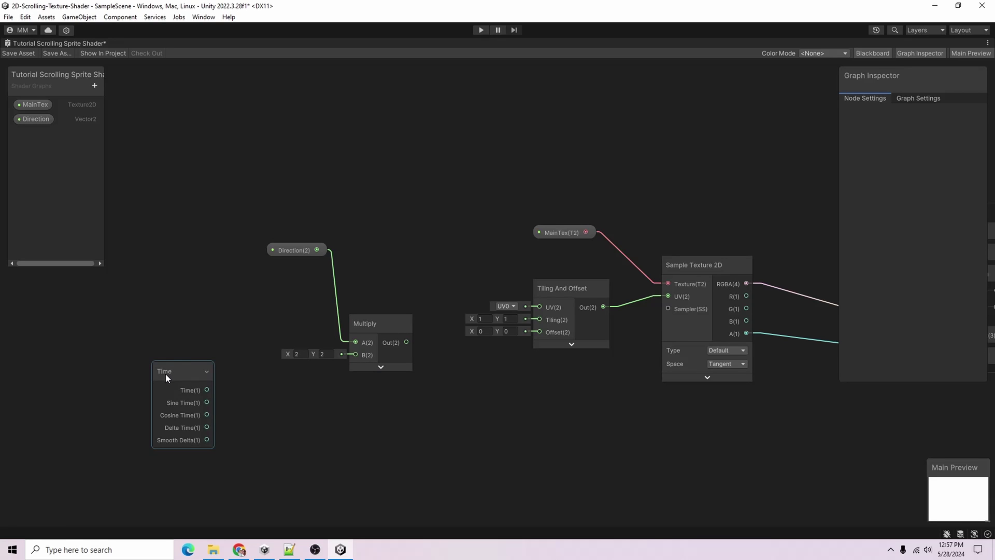
pyautogui.moveTo(166, 374); pyautogui.dragTo(149, 352)
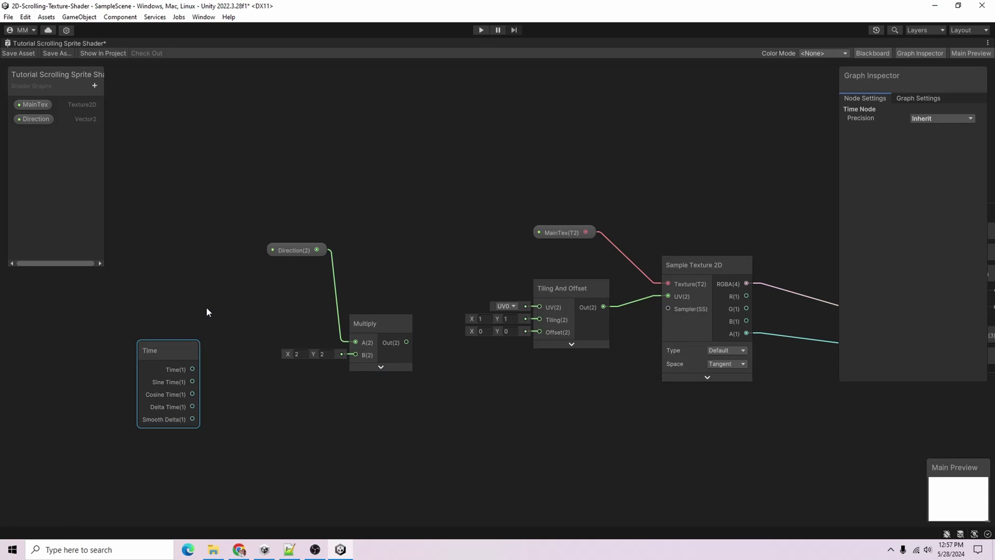
# Create a Float property named Speed and place it in the graph.
pyautogui.click(95, 86)
pyautogui.click(125, 106)
pyautogui.write('Speed')
pyautogui.press('Return')
pyautogui.click(40, 136)
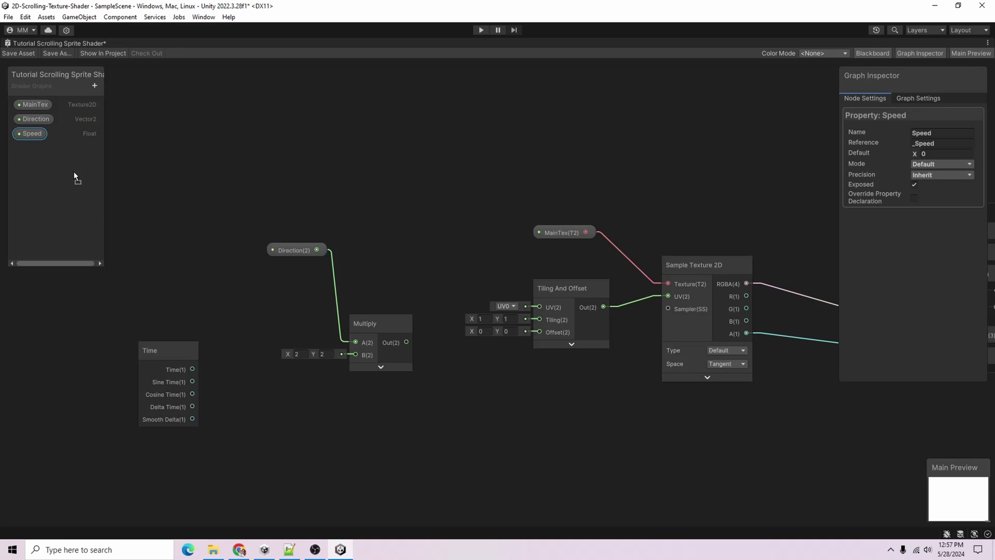
pyautogui.moveTo(158, 294); pyautogui.dragTo(219, 350)
# Multiply Speed by Time into the Direction Multiply, and feed its result to Tiling And Offset's Offset.
pyautogui.write('multiply')
pyautogui.press('Return')
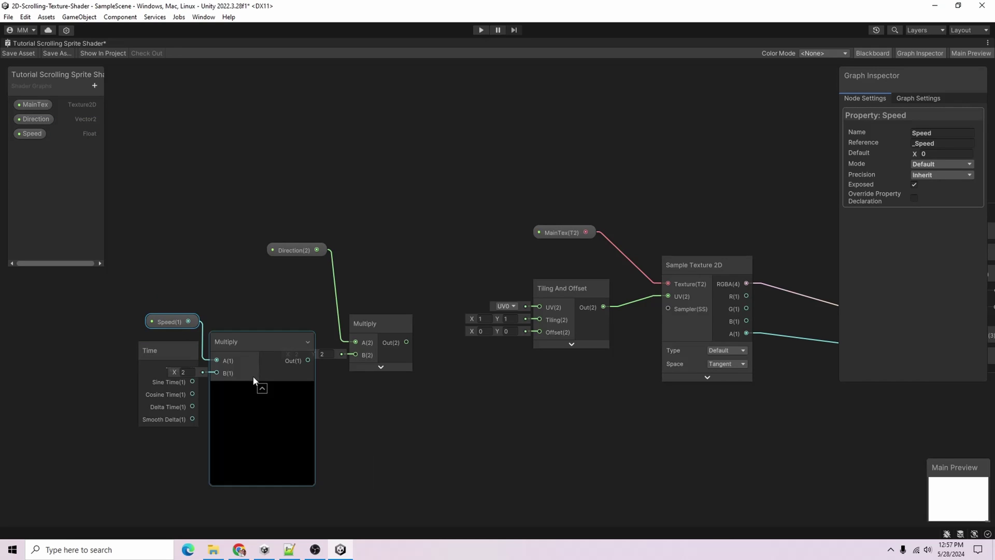
pyautogui.moveTo(161, 355); pyautogui.dragTo(537, 334)
pyautogui.click(263, 389)
pyautogui.click(233, 341)
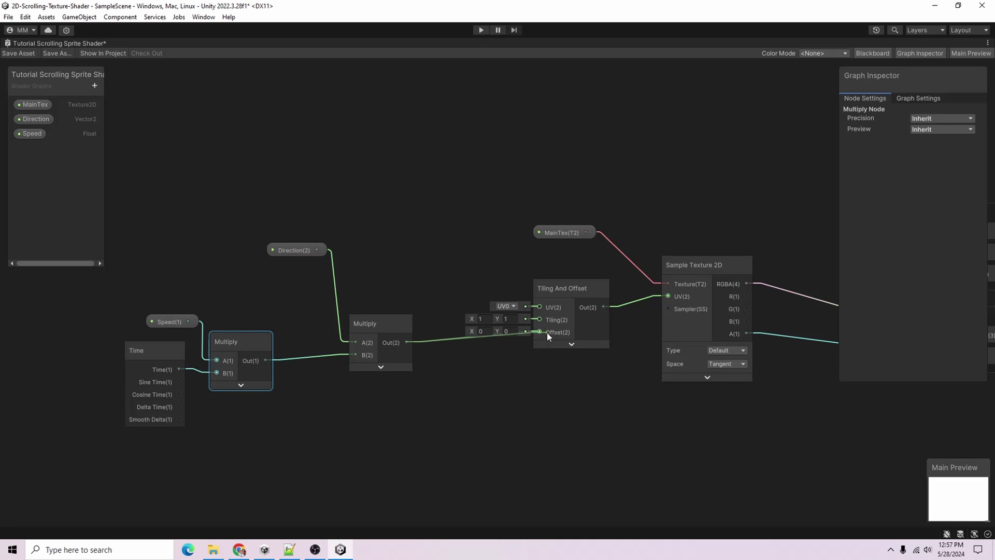
pyautogui.moveTo(549, 332); pyautogui.dragTo(548, 331)
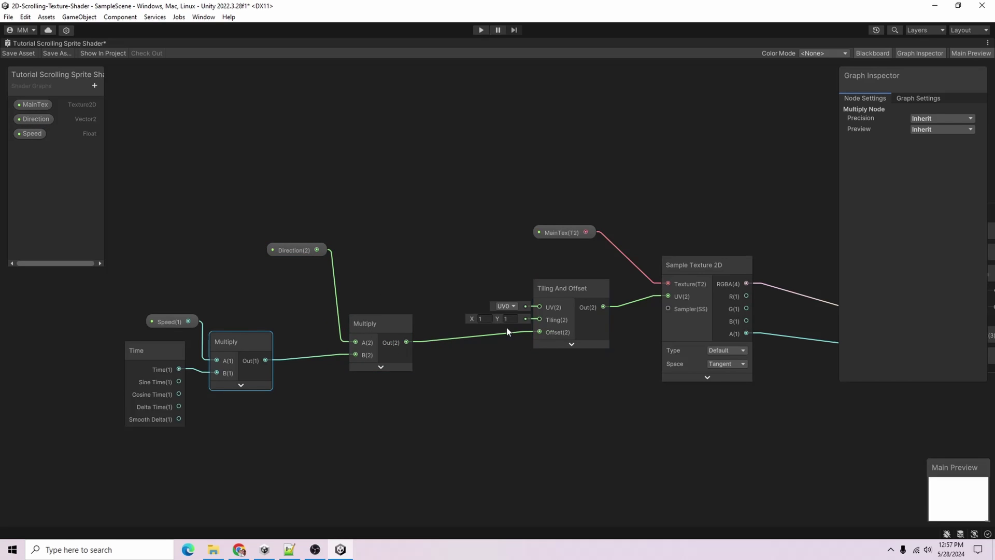
# Save the scrolling sprite shader graph asset, restore the docked layout, and go back to the Scene view.
pyautogui.click(14, 52)
pyautogui.doubleClick(37, 44)
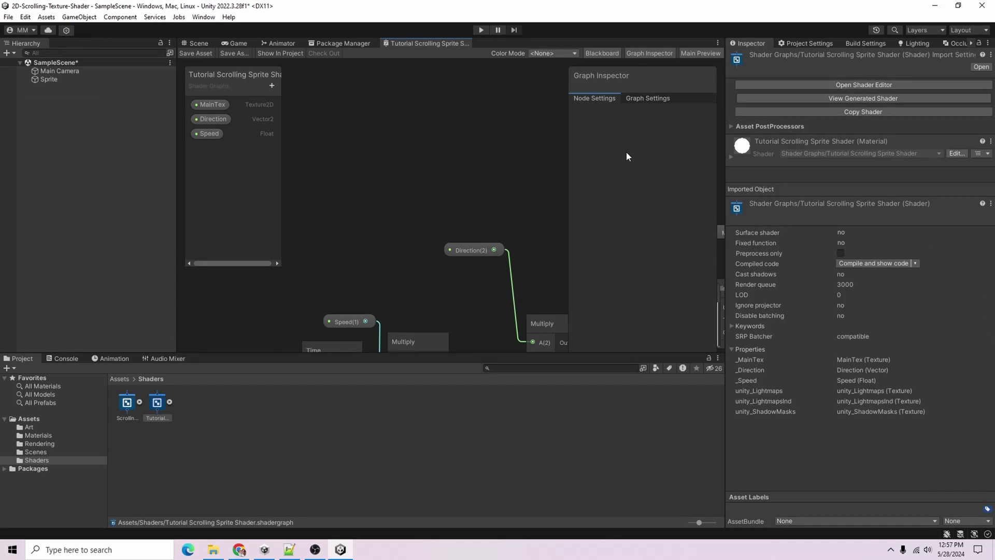
pyautogui.doubleClick(424, 44)
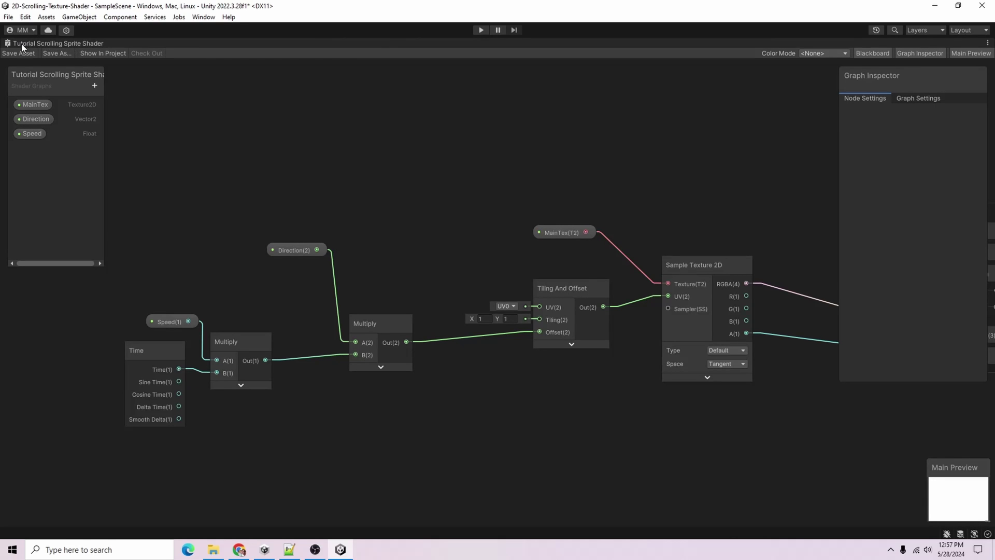
pyautogui.doubleClick(61, 43)
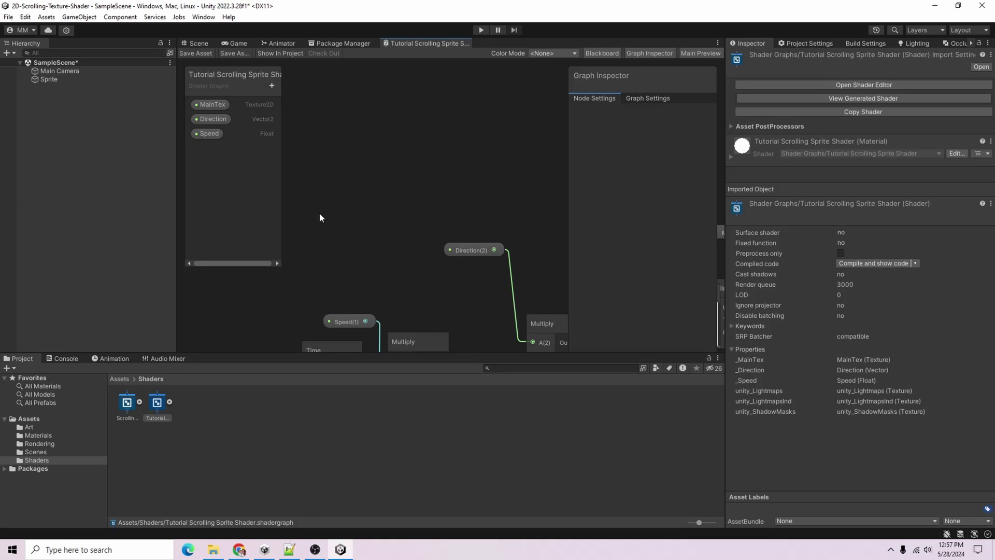
pyautogui.click(203, 55)
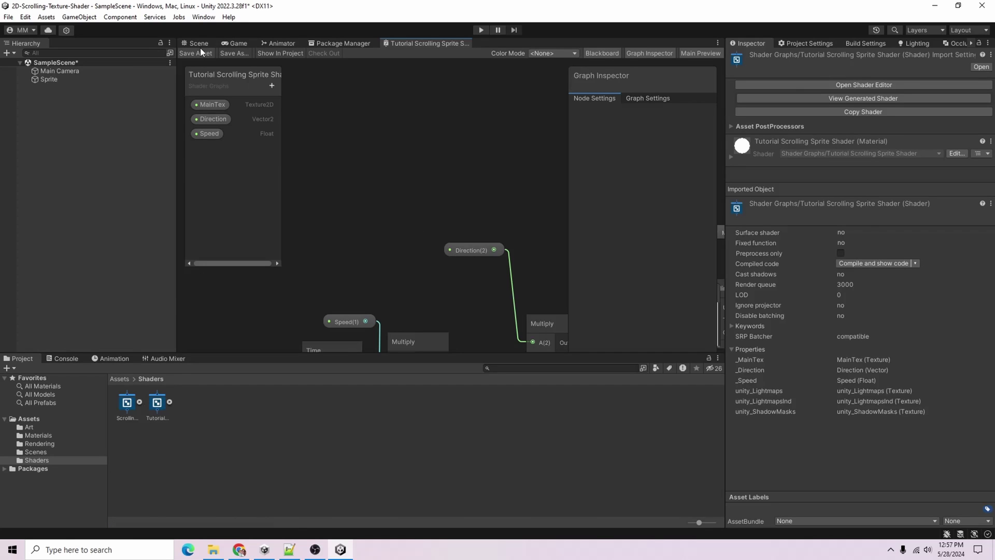
pyautogui.click(199, 43)
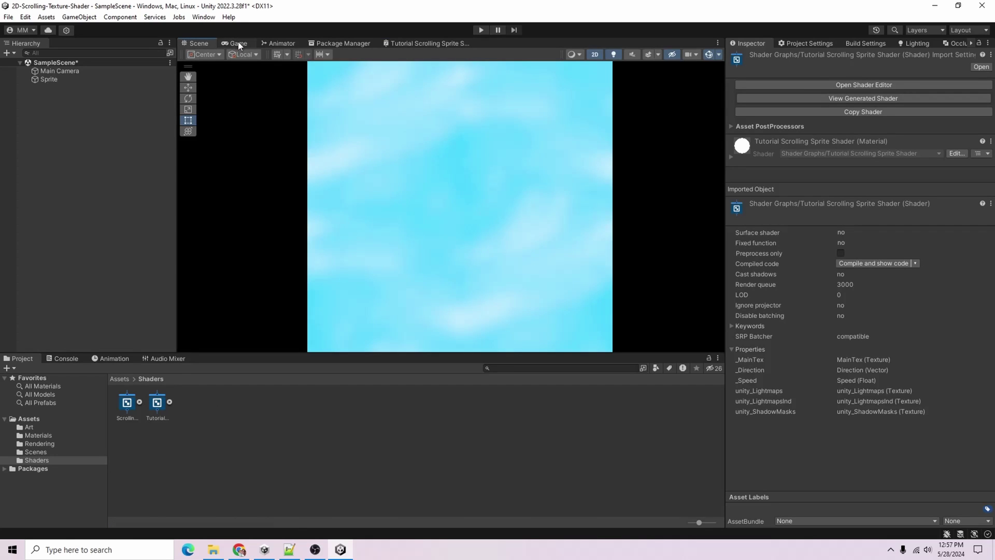
pyautogui.scroll(-2, 275, 142)
# Create a material from the tutorial shader, name it 'Scrolling Sprite', and drag it onto Sprite.
pyautogui.rightClick(156, 406)
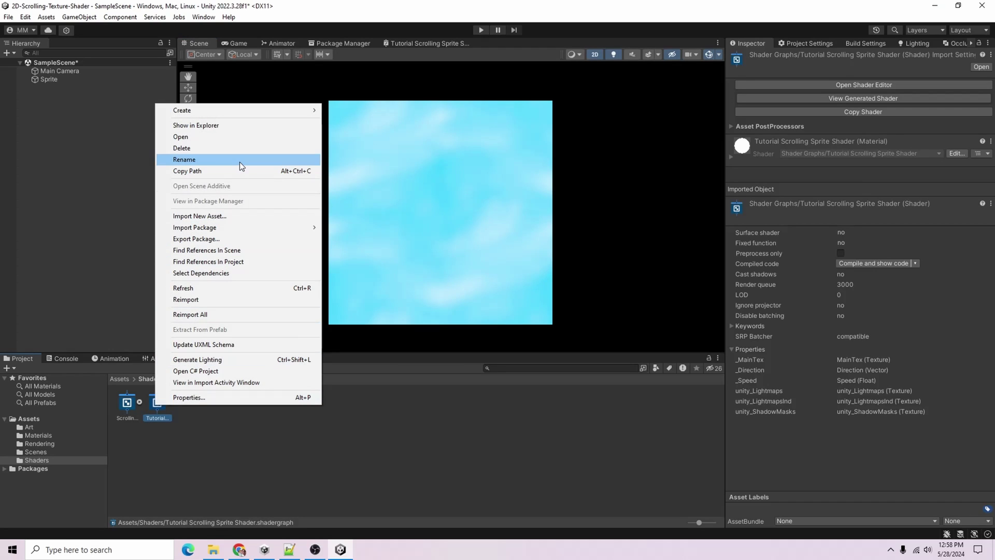
pyautogui.moveTo(209, 111)
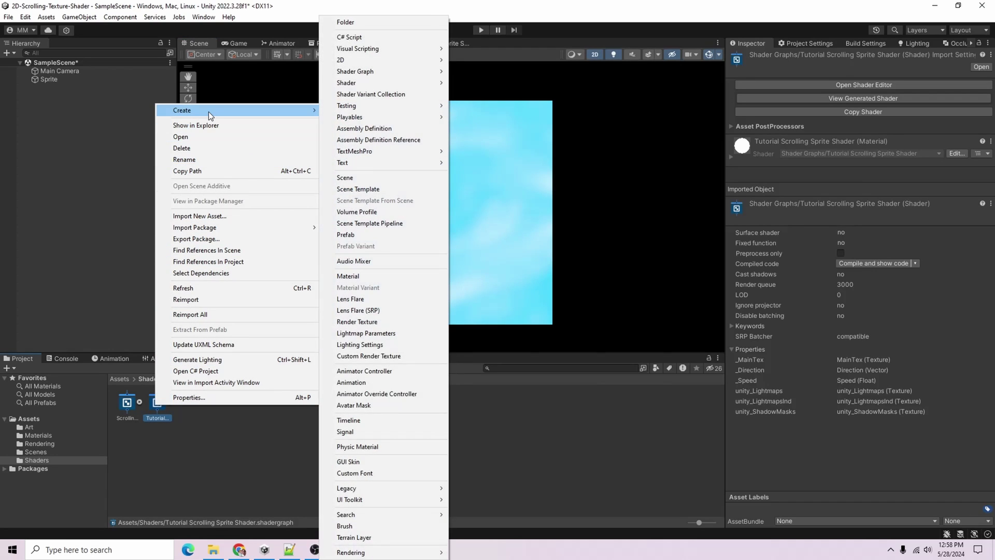
pyautogui.click(393, 275)
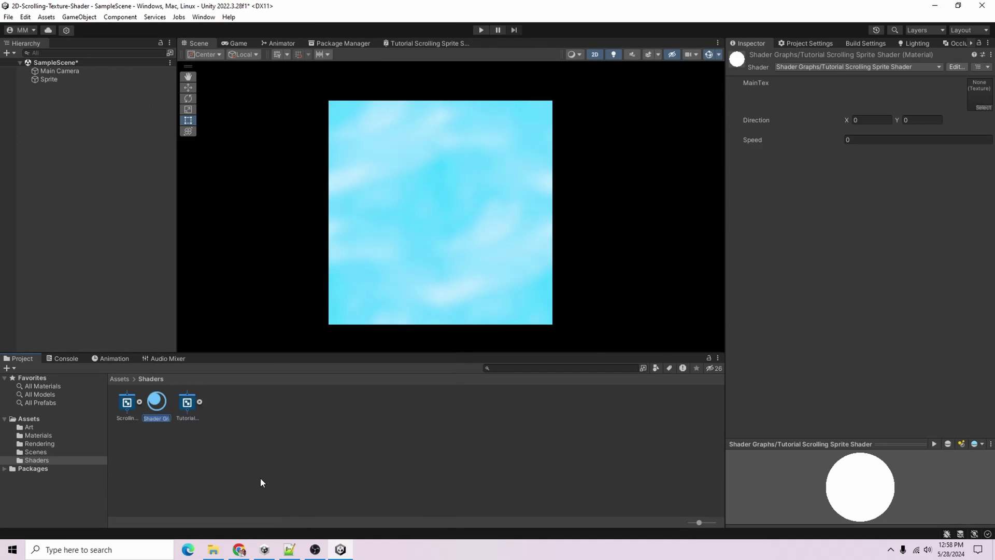
pyautogui.press('BackSpace')
pyautogui.write('Scrolling ')
pyautogui.write('Sprite')
pyautogui.press('Return')
pyautogui.moveTo(127, 402); pyautogui.dragTo(58, 80)
# Frame the Sprite in the scene and select its Scrolling Sprite material in the project.
pyautogui.click(58, 80)
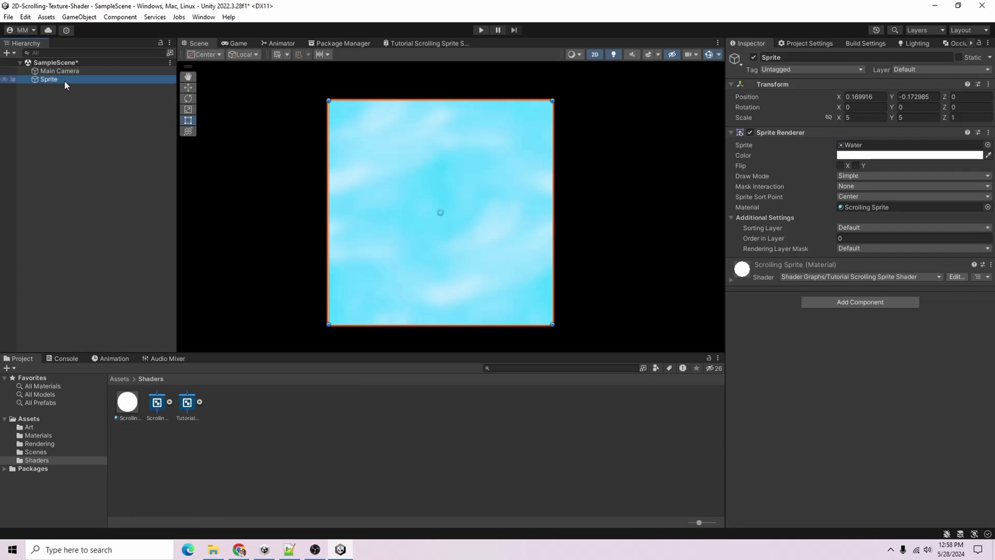
pyautogui.click(891, 210)
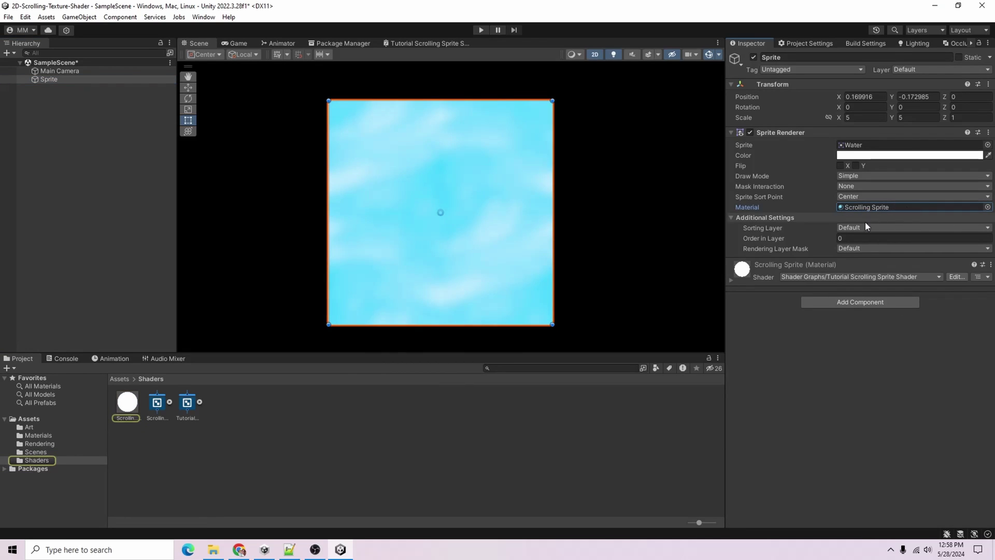
pyautogui.press('f')
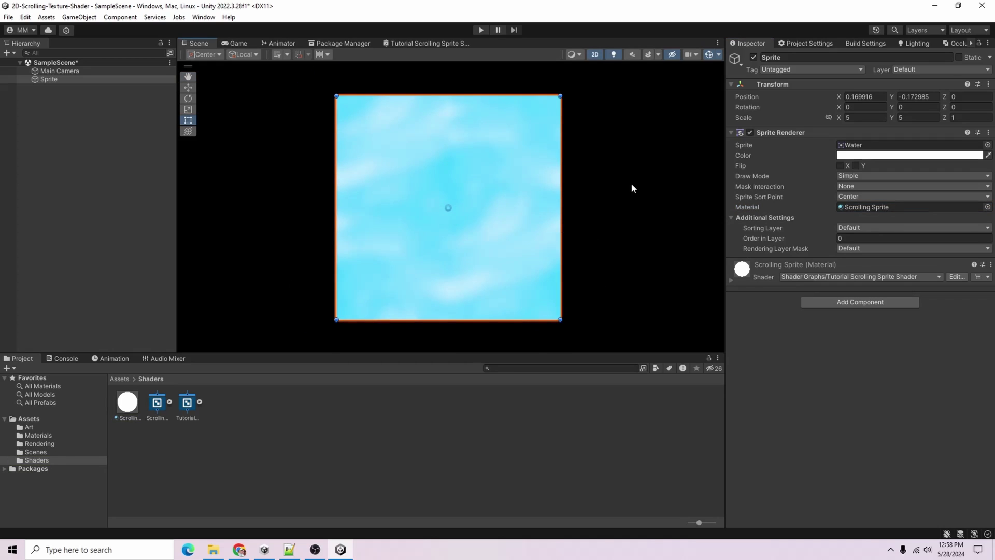
pyautogui.click(632, 187)
pyautogui.click(122, 403)
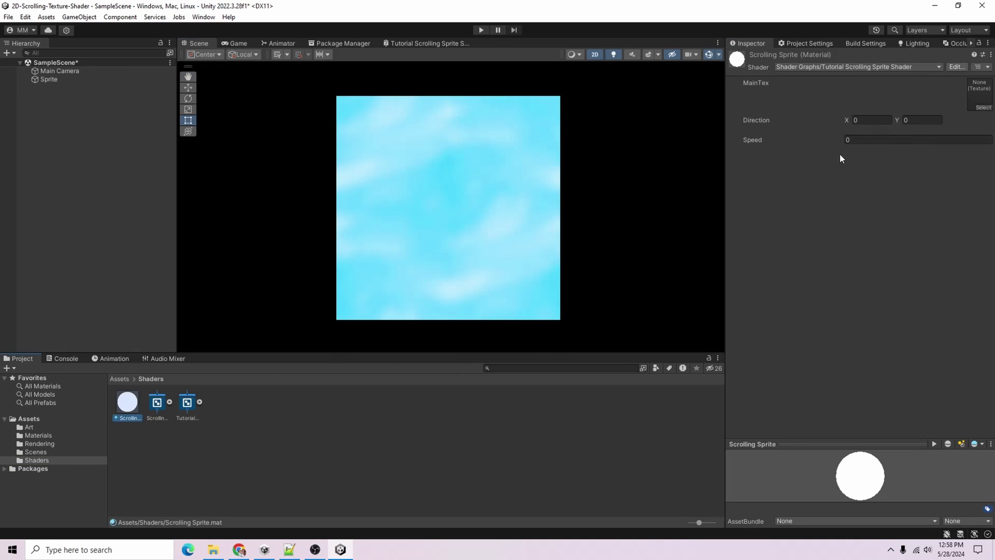
# Set the material's Direction to X -1, Y 1 and Speed to 0.5, then show the Art folder.
pyautogui.click(852, 120)
pyautogui.write('-1')
pyautogui.click(909, 120)
pyautogui.write('1')
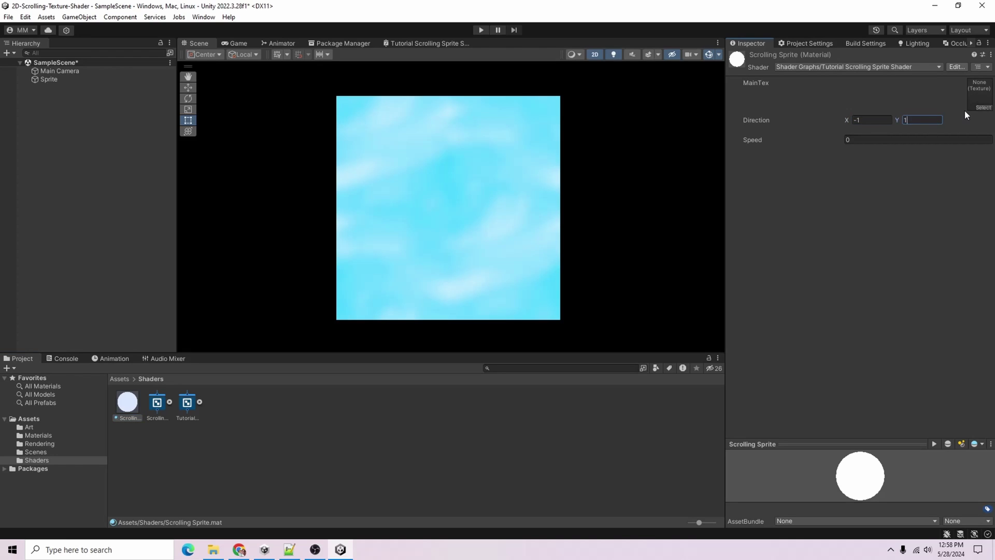
pyautogui.click(875, 140)
pyautogui.write('.5')
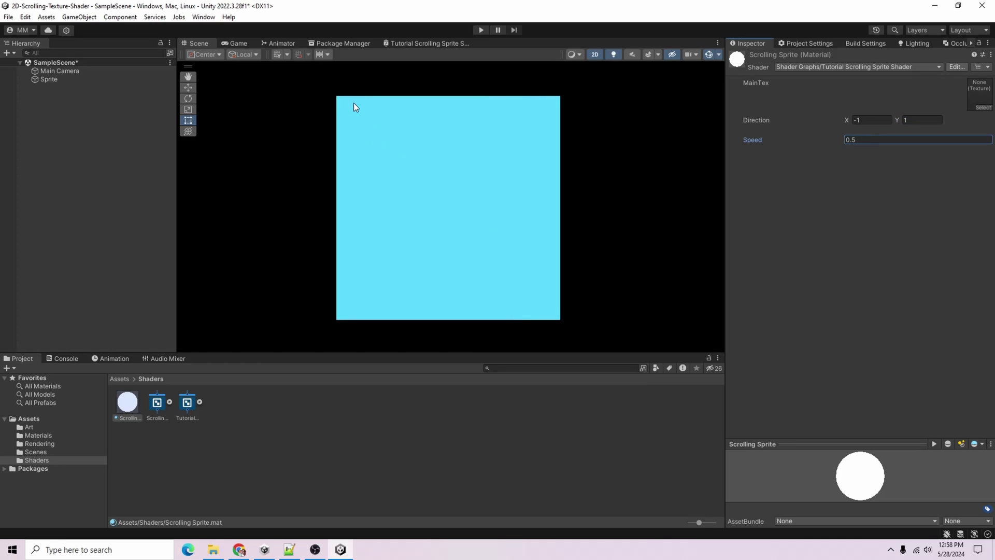
pyautogui.click(956, 258)
pyautogui.click(29, 426)
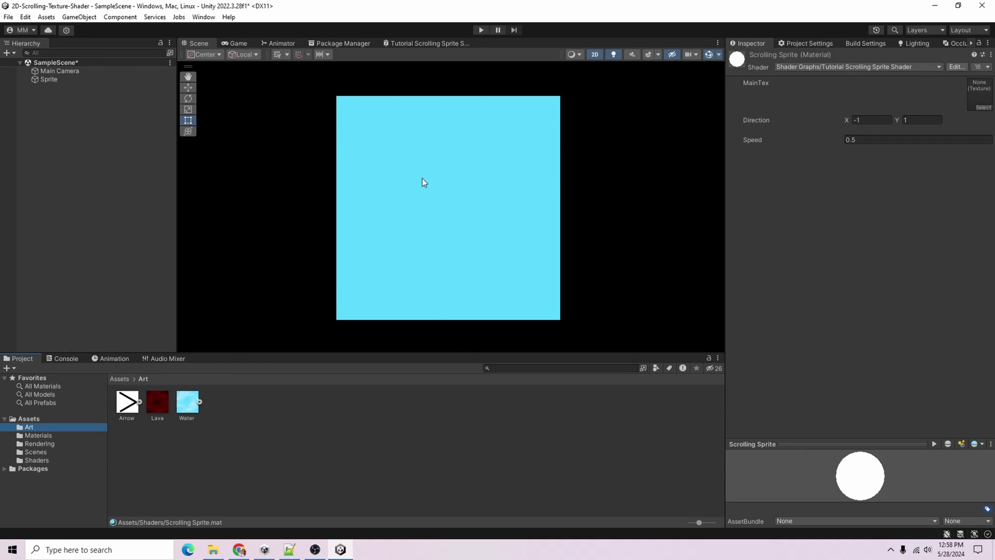
# Check the MainTex property settings in the scrolling sprite shader graph.
pyautogui.click(430, 43)
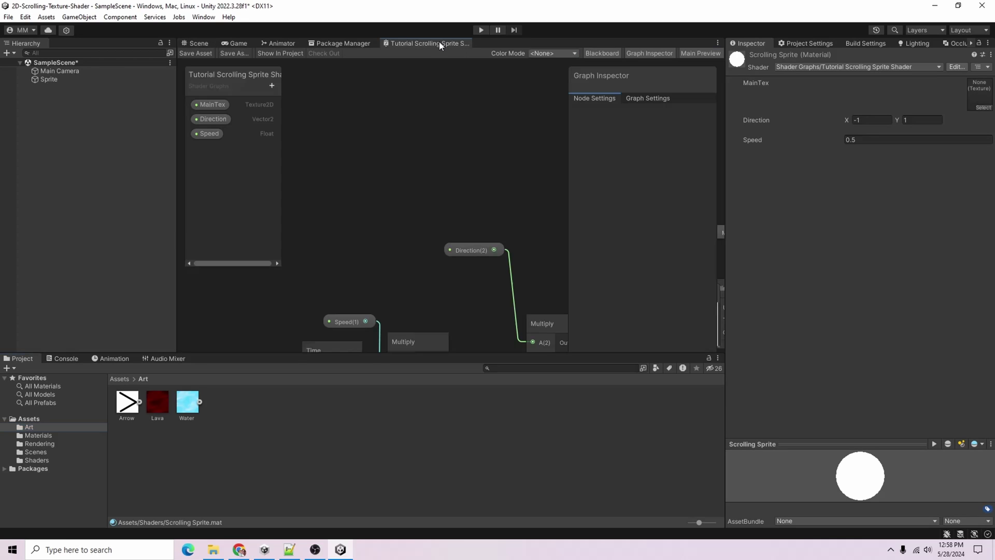
pyautogui.click(224, 106)
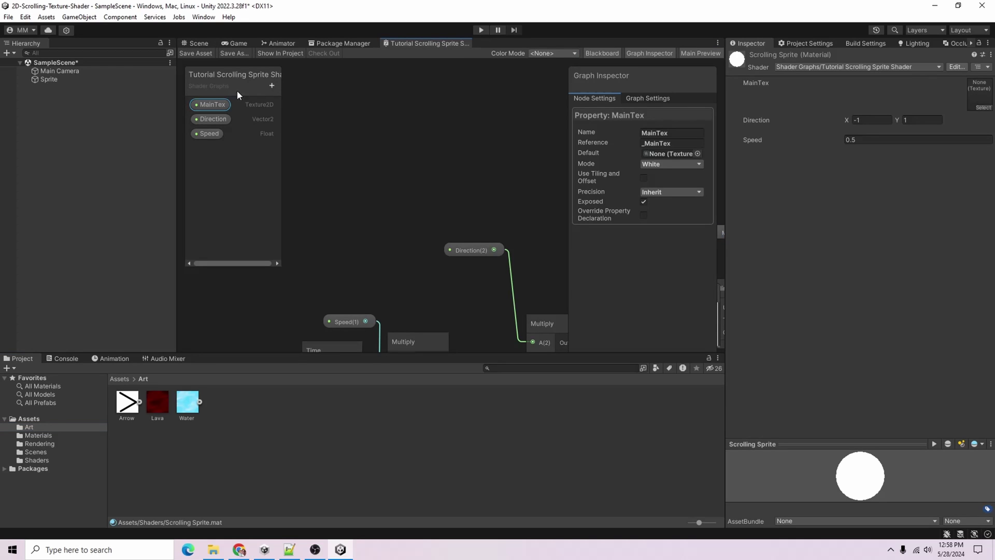
pyautogui.click(198, 43)
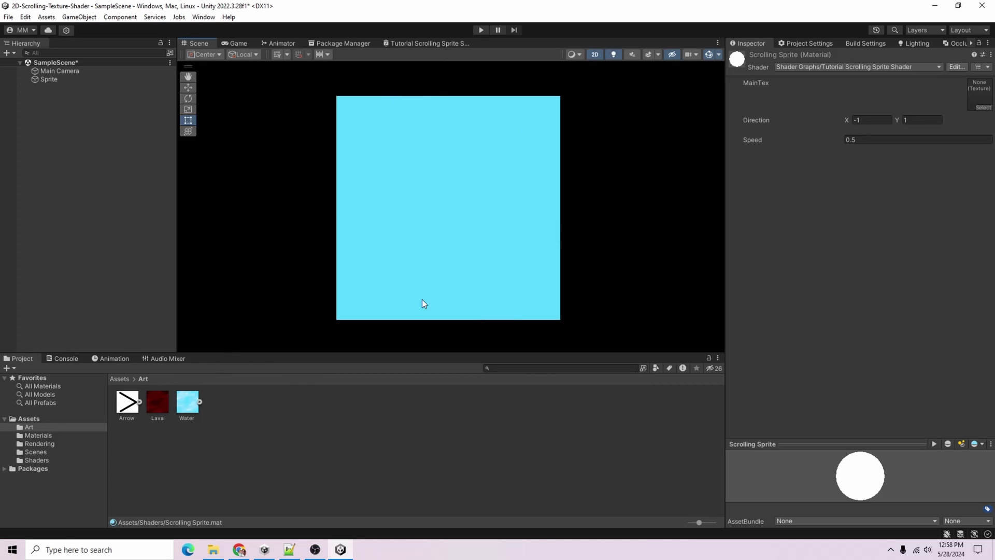
# Set the Water texture's Wrap Mode to Repeat and apply the import change.
pyautogui.click(195, 393)
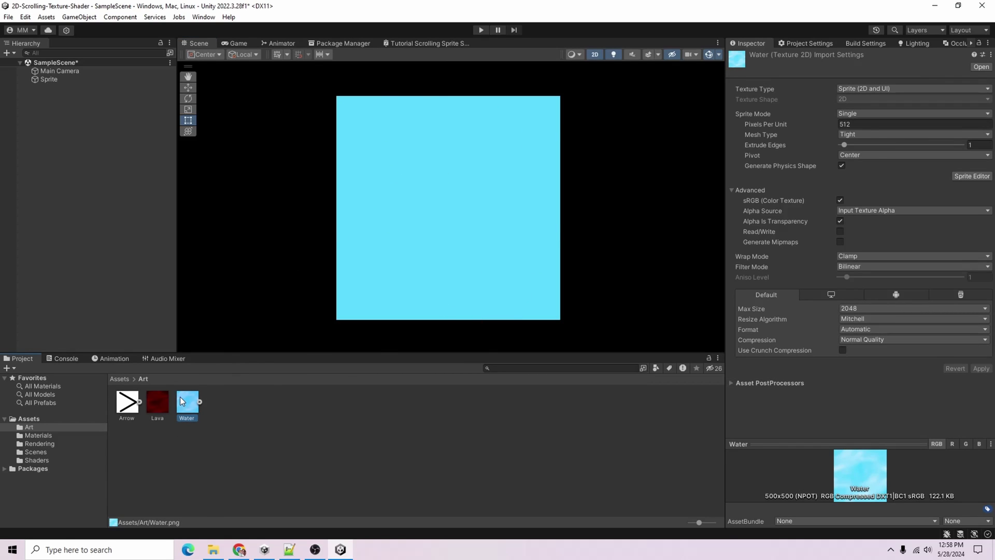
pyautogui.click(857, 256)
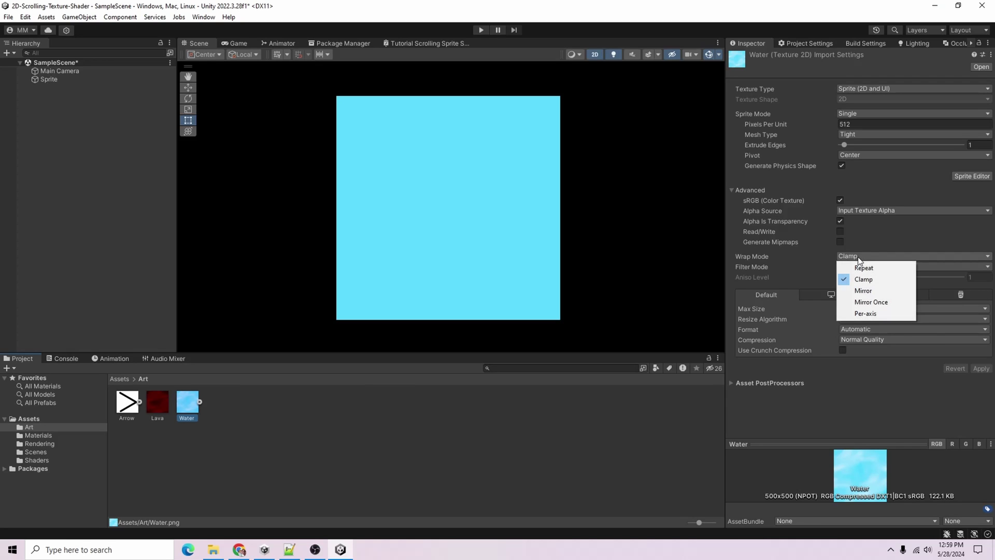
pyautogui.click(881, 270)
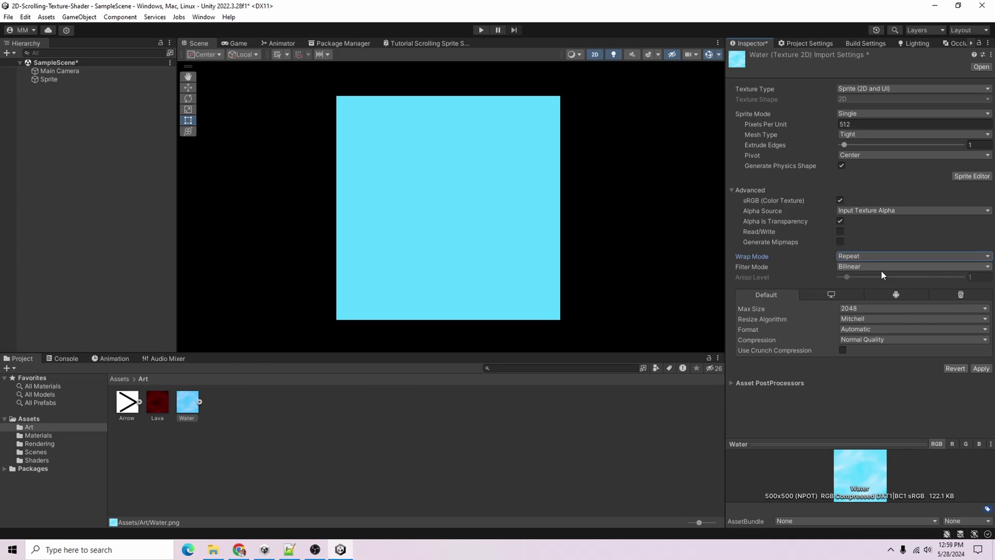
pyautogui.click(980, 368)
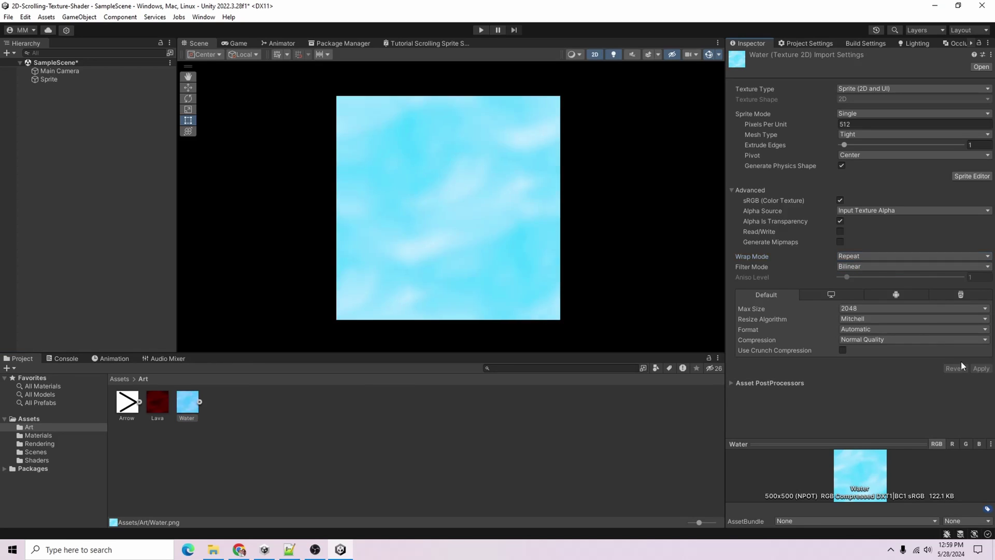
pyautogui.moveTo(324, 267); pyautogui.dragTo(344, 262, button='middle')
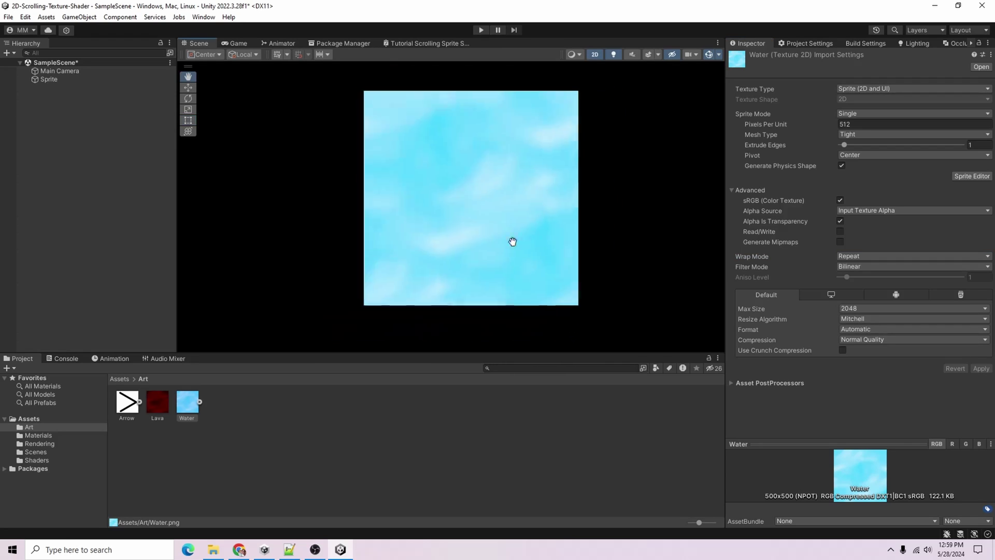
# In the Shaders folder, give the Scrolling Sprite material Speed 0.2 and Direction Y -1.
pyautogui.click(39, 443)
pyautogui.click(39, 435)
pyautogui.click(35, 451)
pyautogui.click(37, 459)
pyautogui.click(126, 402)
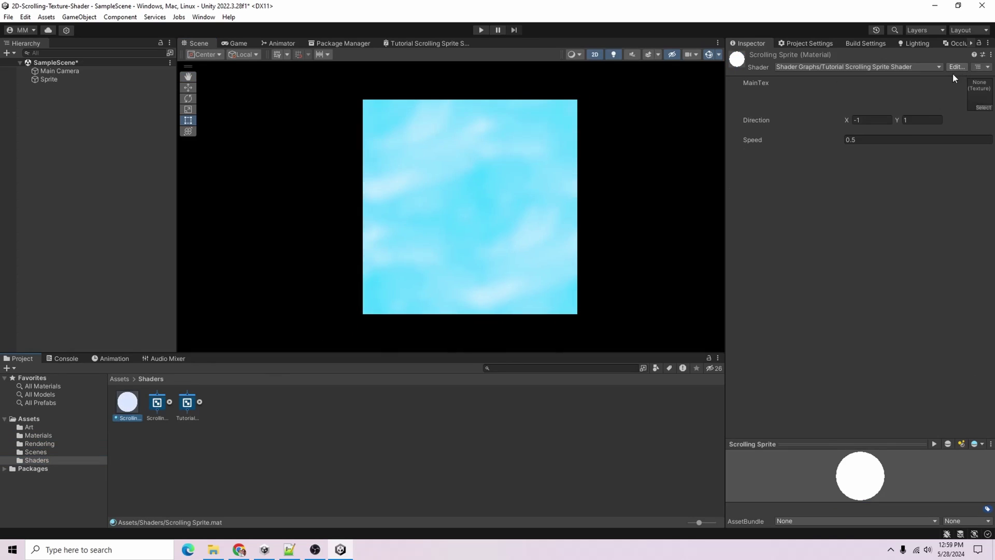
pyautogui.click(882, 139)
pyautogui.write('.2')
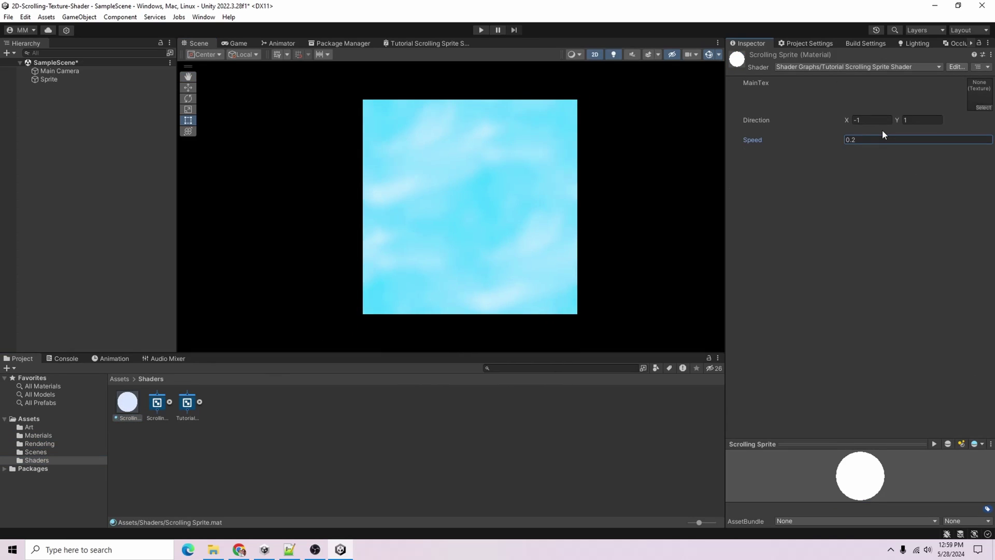
pyautogui.click(929, 119)
pyautogui.write('-1')
pyautogui.press('Return')
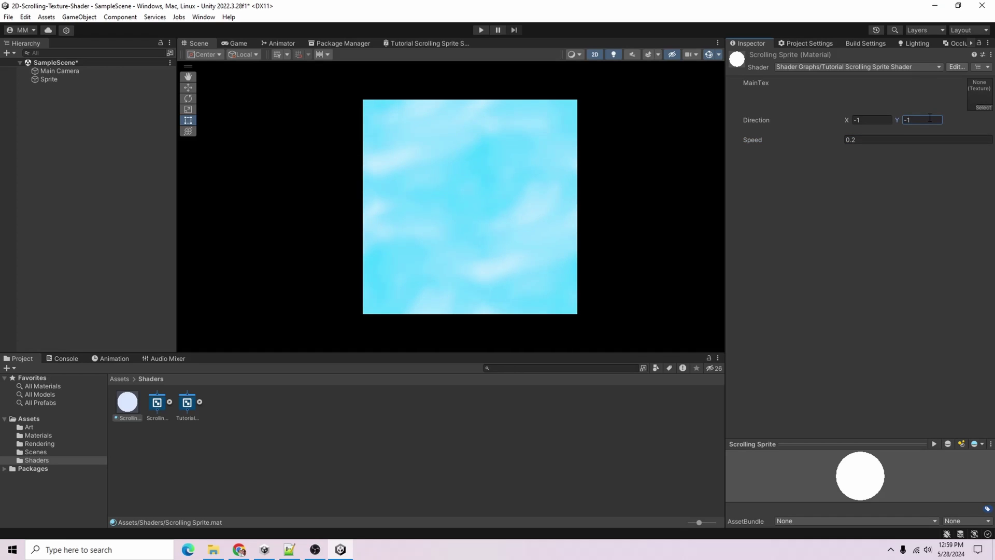
pyautogui.moveTo(575, 219); pyautogui.dragTo(630, 213, button='middle')
# Duplicate the water sprite and place the copy at Position X -5.5.
pyautogui.click(107, 79)
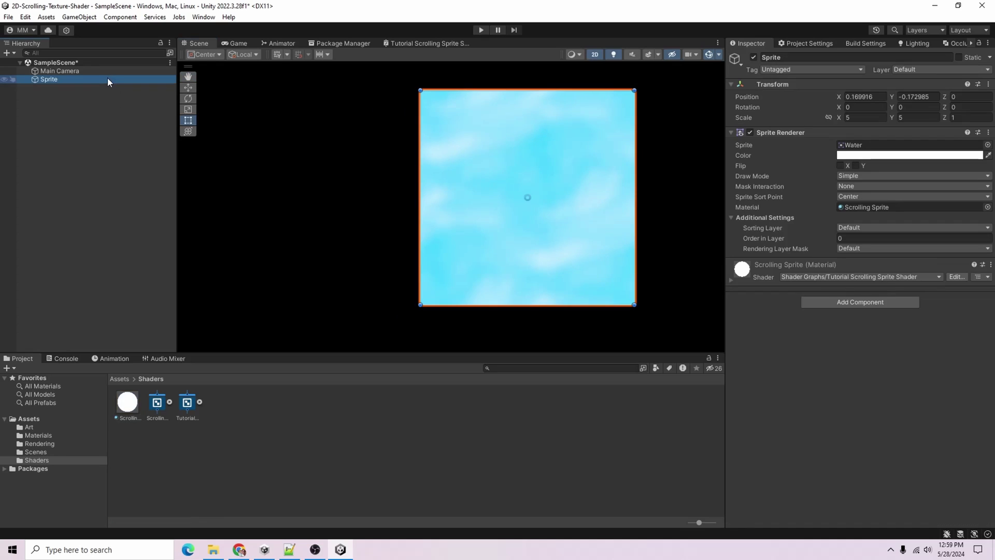
pyautogui.hotkey('ctrl', 'd')
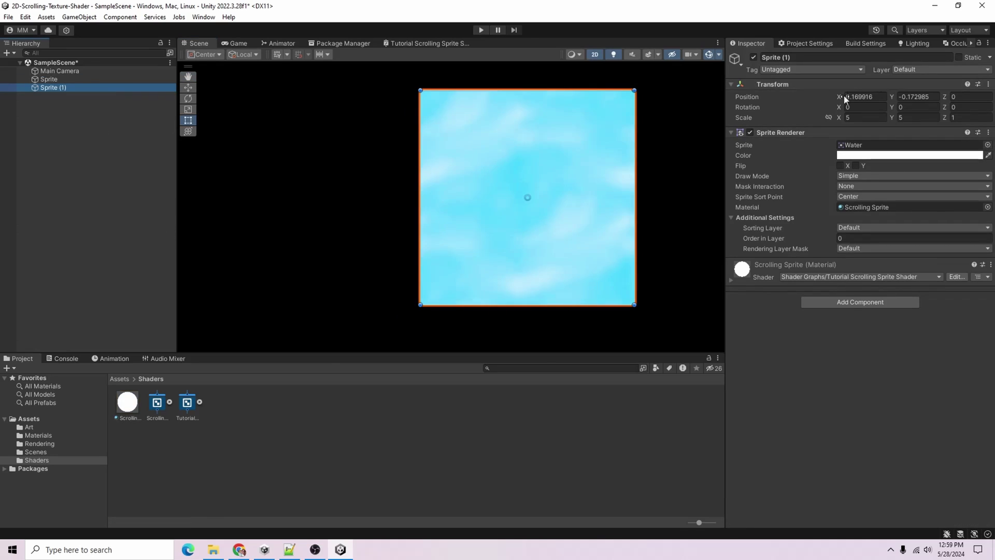
pyautogui.moveTo(841, 97); pyautogui.dragTo(617, 114)
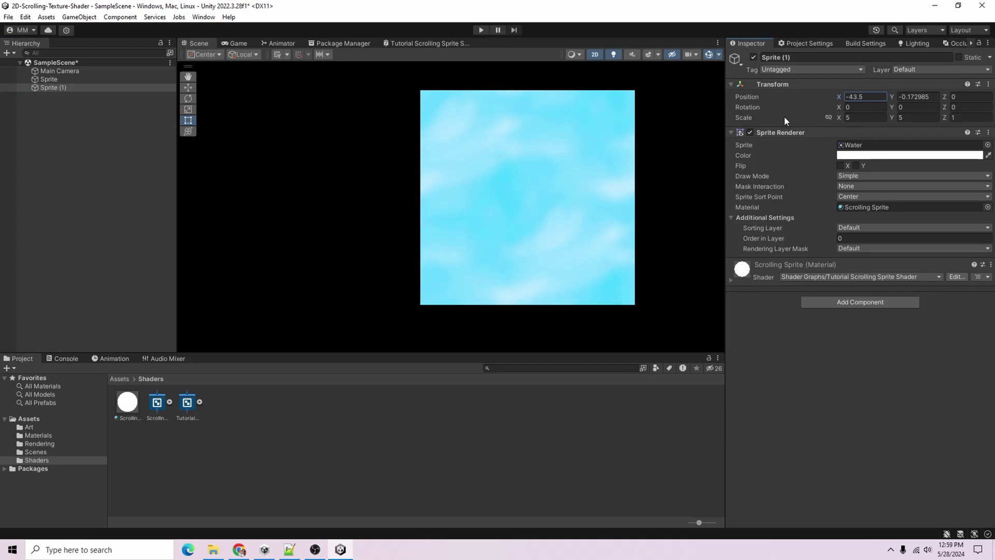
pyautogui.moveTo(809, 118); pyautogui.dragTo(829, 120)
# Assign the Arrow sprite to the copy's Sprite Renderer.
pyautogui.click(987, 144)
pyautogui.click(652, 179)
pyautogui.click(344, 255)
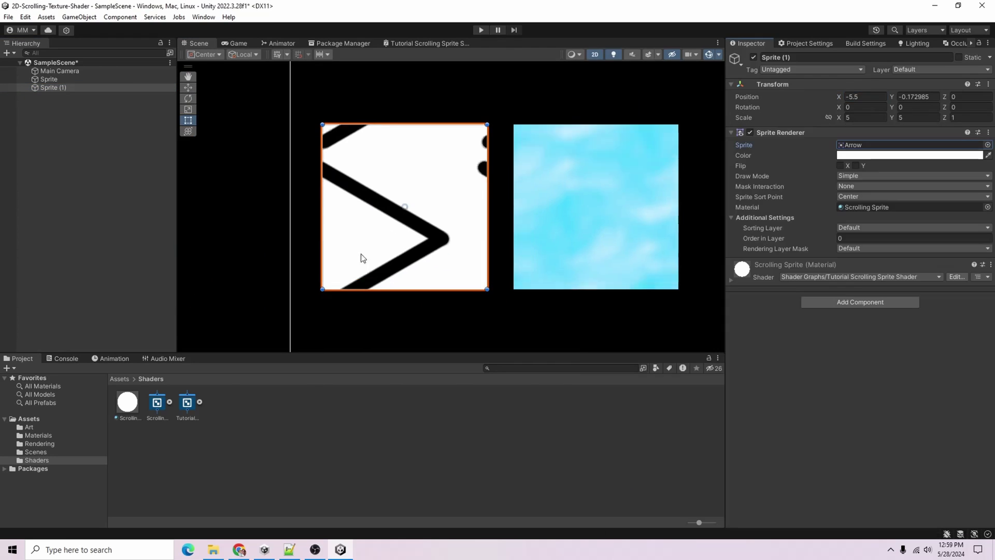
pyautogui.moveTo(344, 255); pyautogui.dragTo(261, 213, button='middle')
pyautogui.scroll(-1, 292, 213)
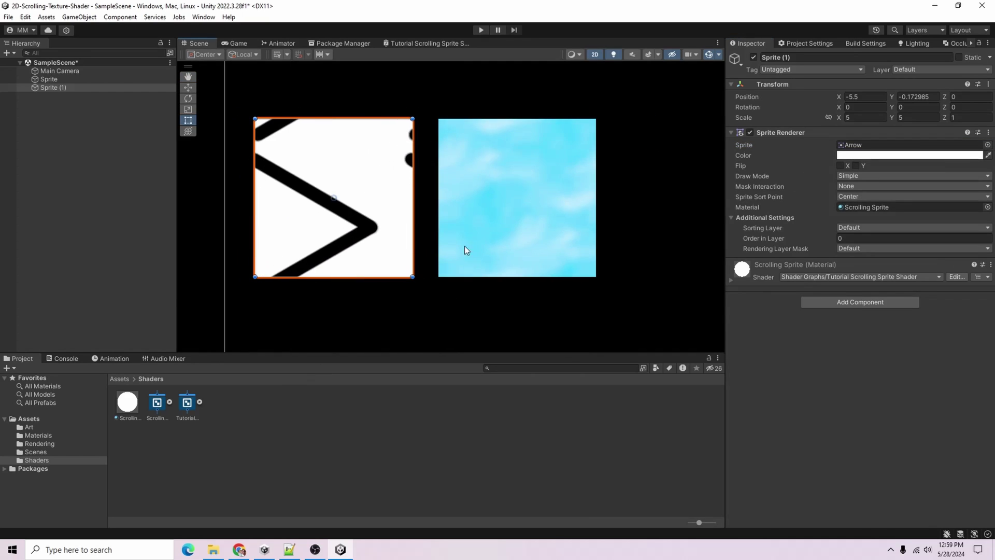
pyautogui.moveTo(627, 225)
pyautogui.mouseDown(button='middle')
pyautogui.moveTo(593, 236)
pyautogui.moveTo(610, 231)
pyautogui.mouseUp(button='middle')
# Duplicate the arrow sprite and set the new copy's Position X to 5.5.
pyautogui.press('t')
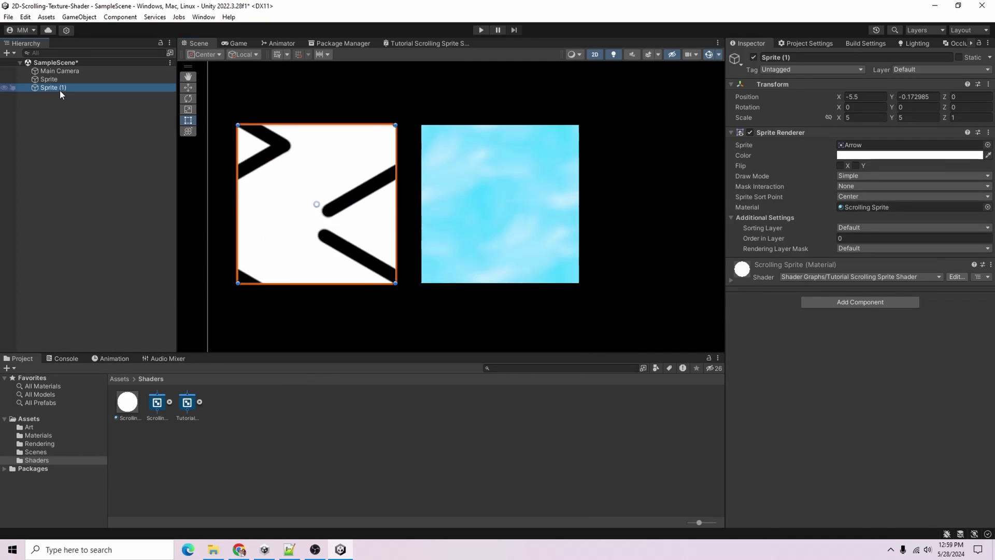
pyautogui.hotkey('ctrl', 'd')
pyautogui.click(871, 96)
pyautogui.write('5.5')
pyautogui.press('Return')
pyautogui.scroll(-3, 539, 245)
pyautogui.moveTo(539, 246); pyautogui.dragTo(449, 250, button='middle')
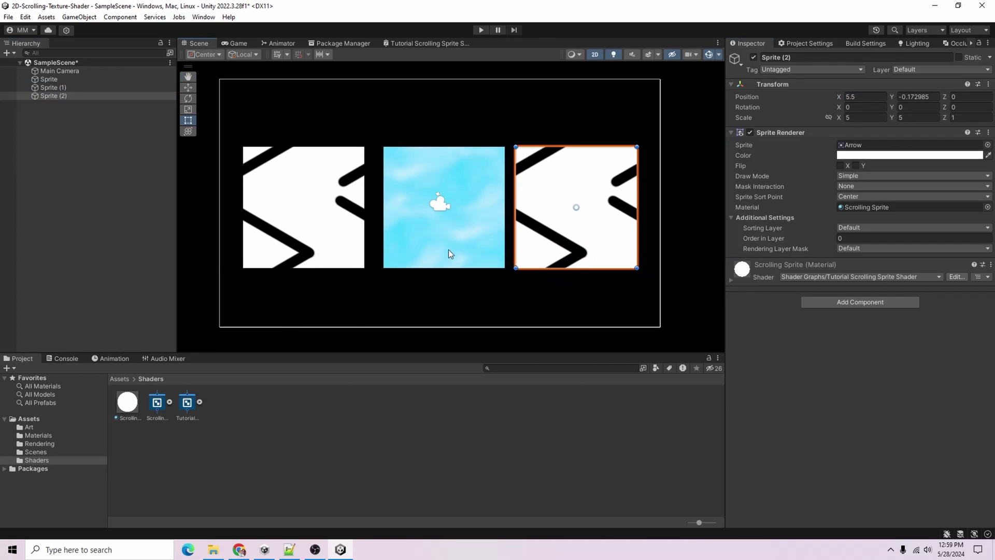
# Reimport the Lava texture as a Sprite with Repeat wrap mode and 512 pixels per unit.
pyautogui.click(29, 426)
pyautogui.click(157, 402)
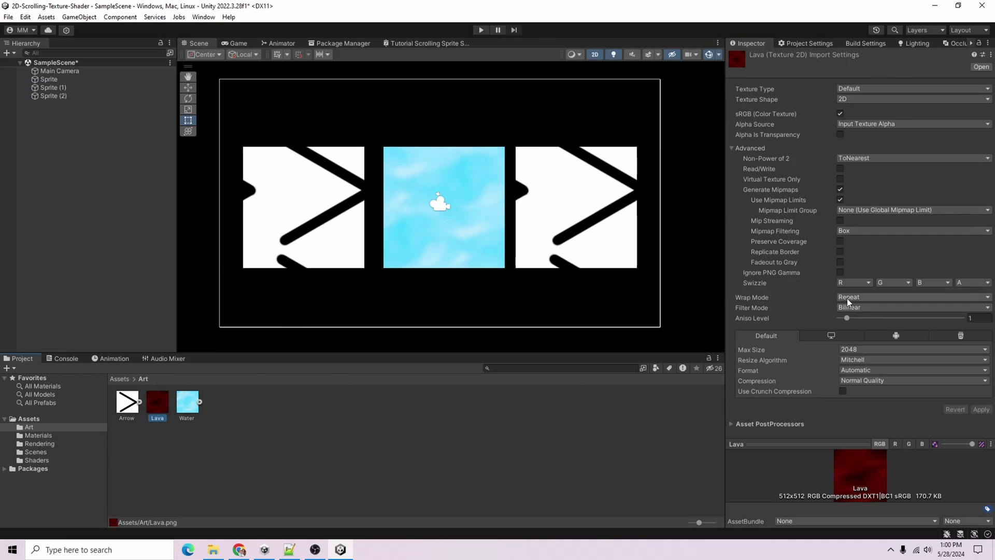
pyautogui.click(877, 93)
pyautogui.click(880, 133)
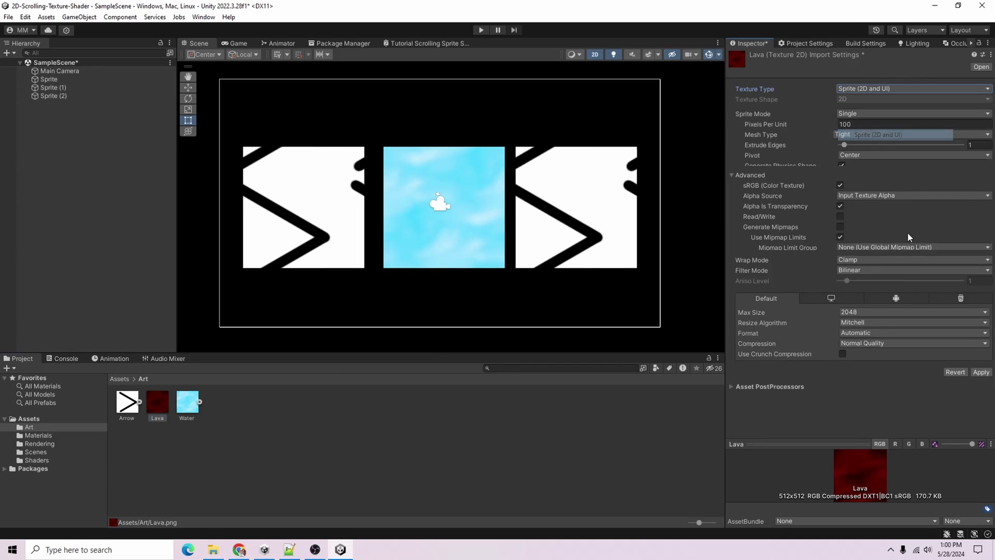
pyautogui.click(869, 256)
pyautogui.click(879, 266)
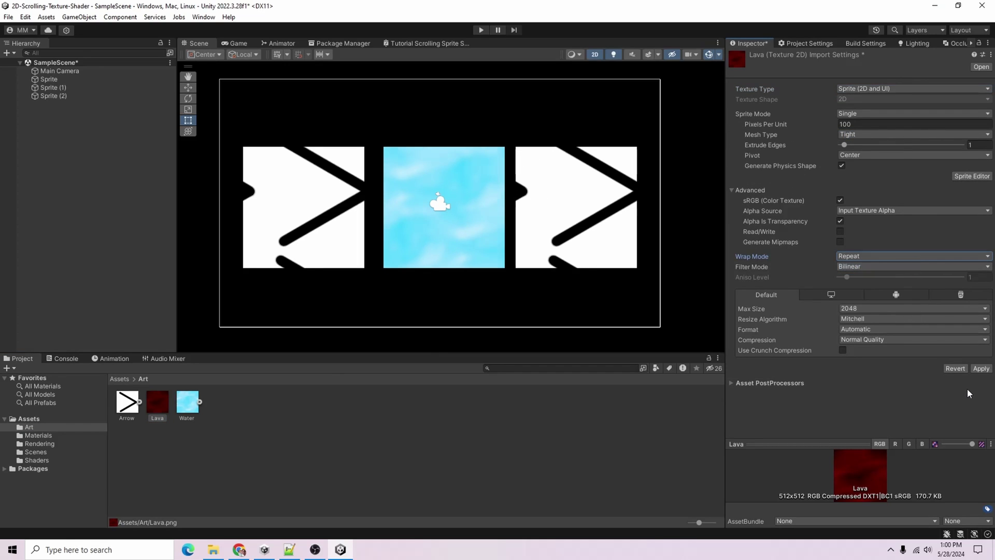
pyautogui.click(980, 368)
pyautogui.doubleClick(905, 124)
pyautogui.write('512')
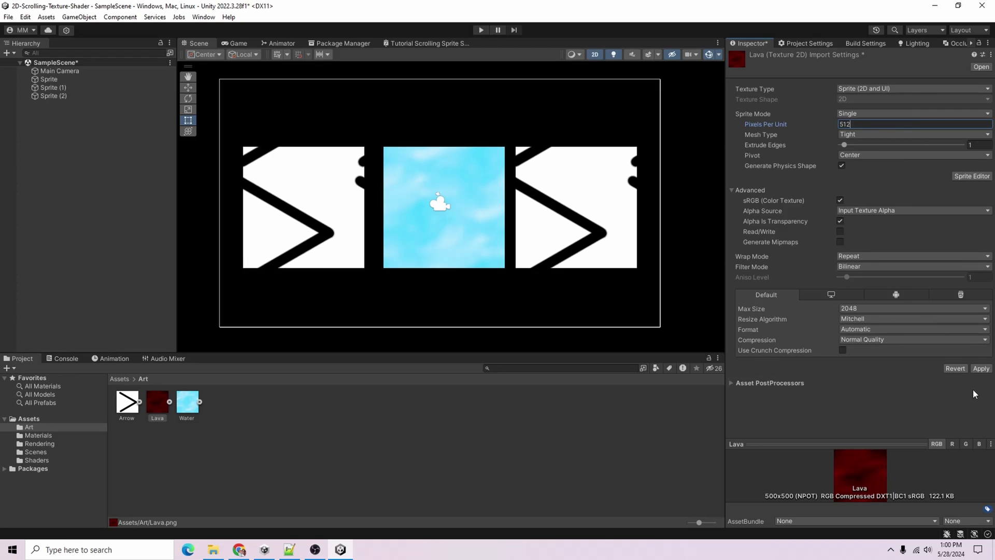
pyautogui.click(983, 370)
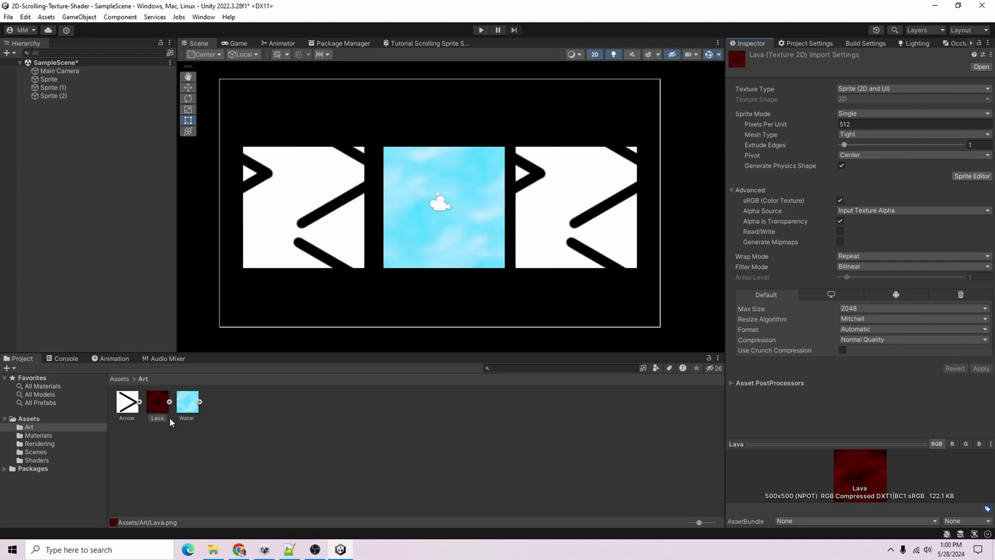
# Assign the Lava texture to Sprite (2)'s Sprite field.
pyautogui.click(78, 96)
pyautogui.moveTo(158, 406); pyautogui.dragTo(873, 148)
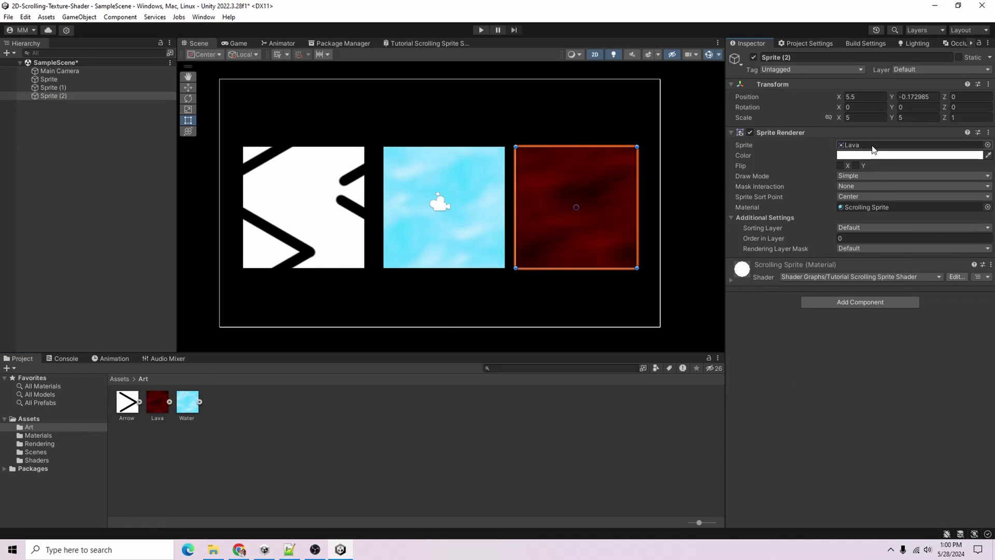
pyautogui.click(478, 282)
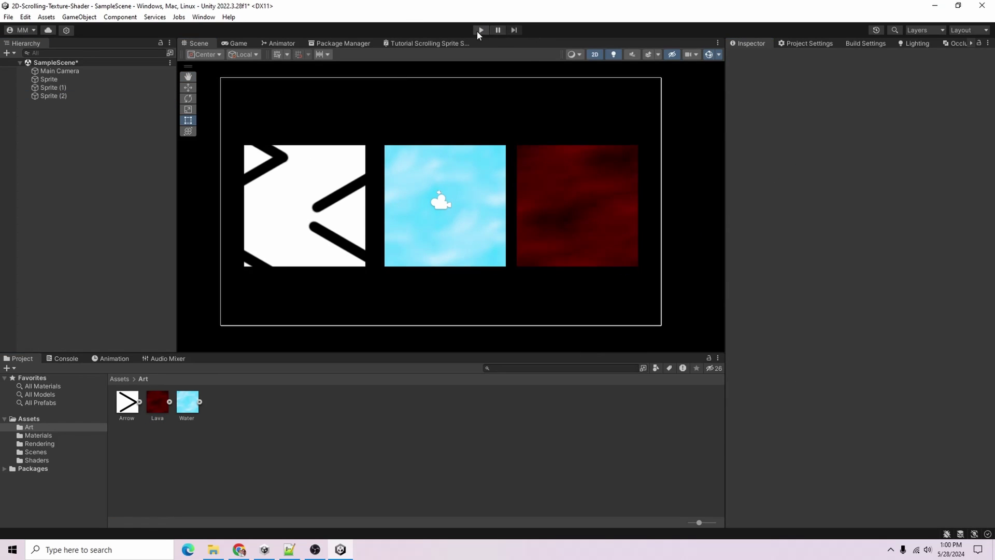
# Start Play mode from the toolbar to test the three scrolling sprites.
pyautogui.click(478, 30)
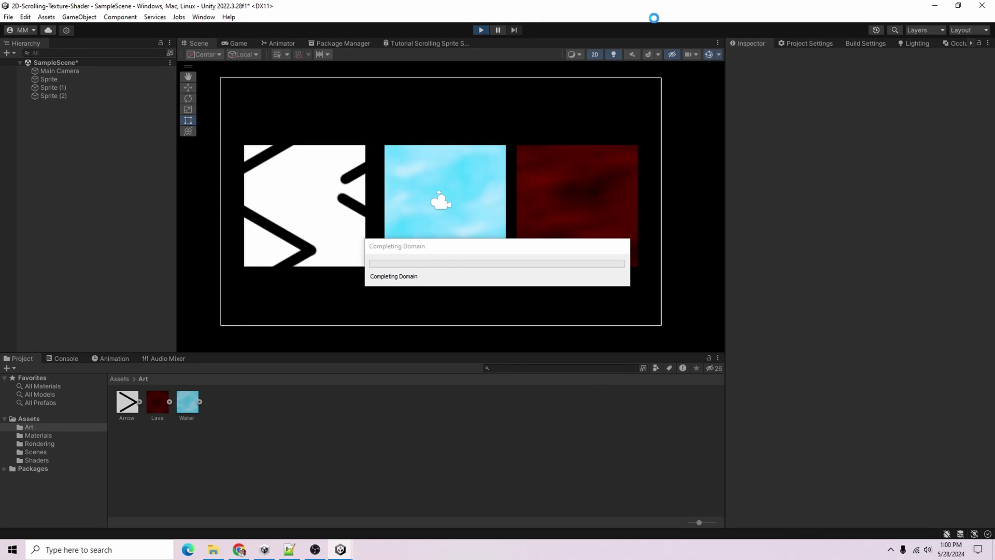